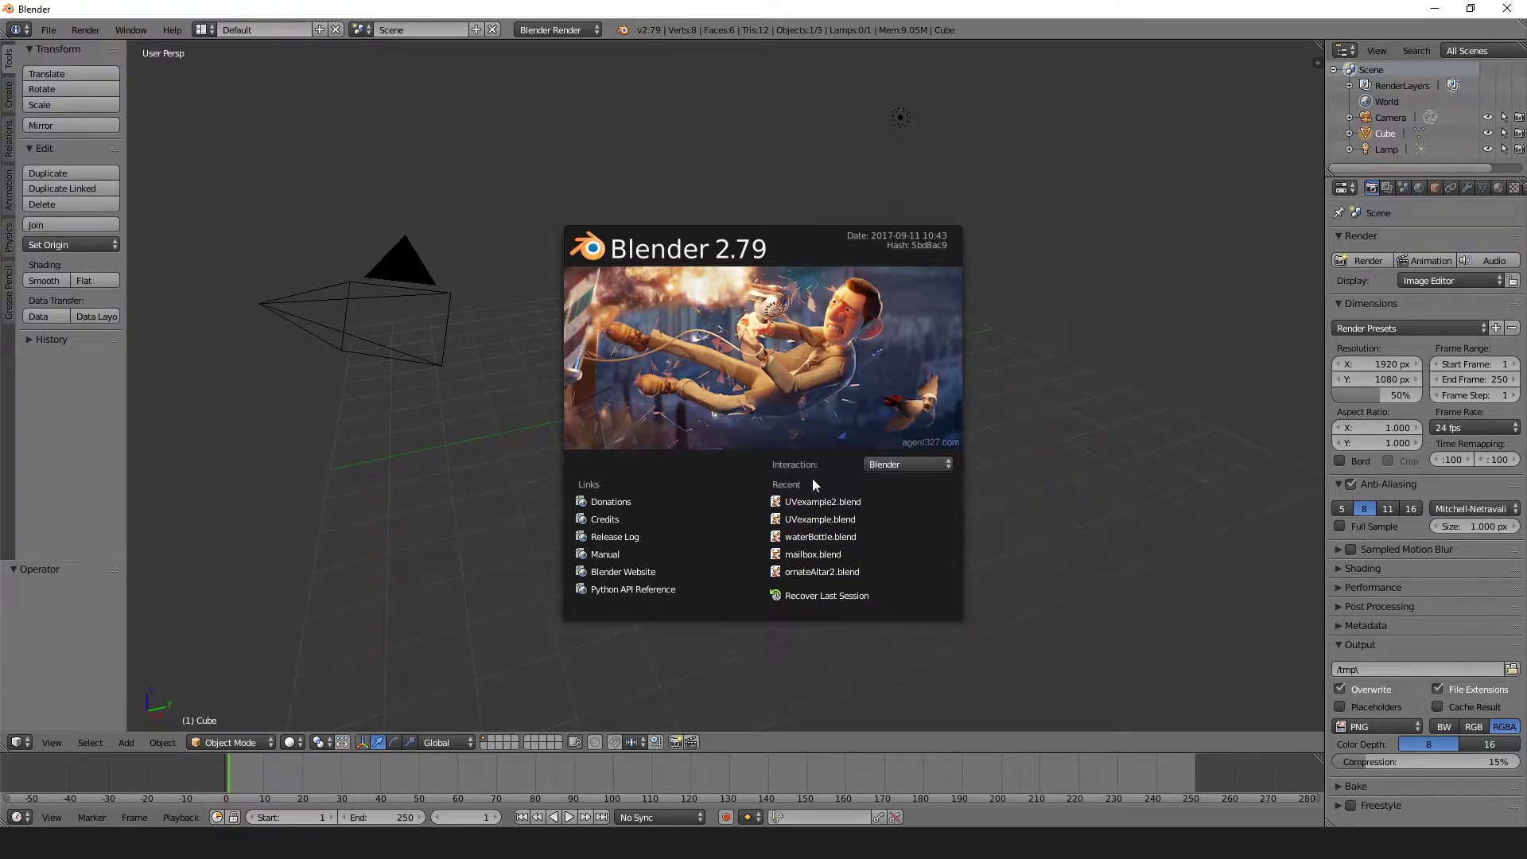
Keep the Blender interaction preset, dismiss the splash screen, then reopen it via Help > Splash Screen.
click(889, 463)
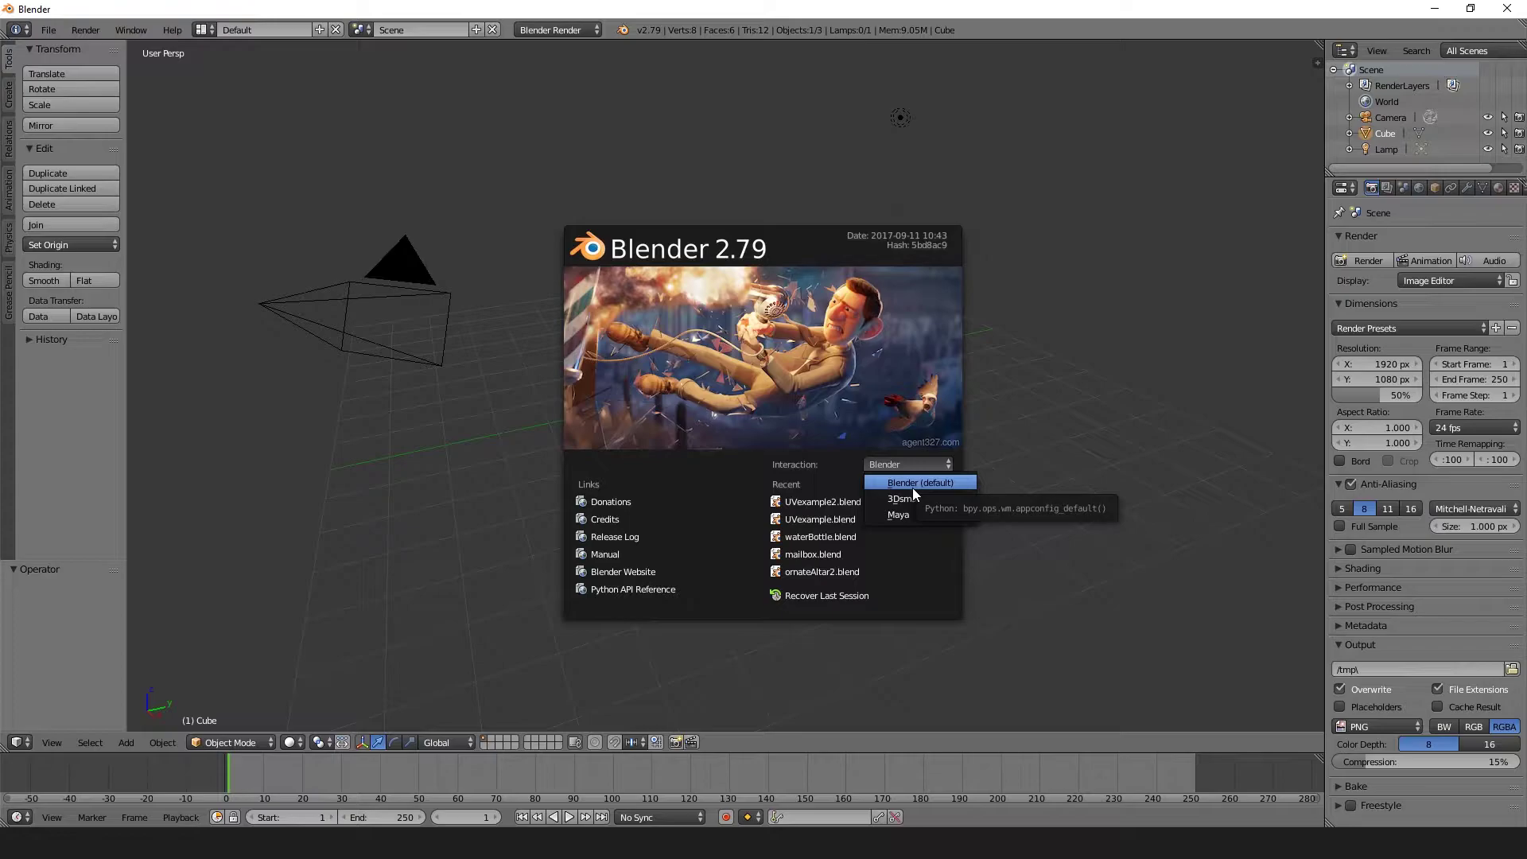
click(912, 487)
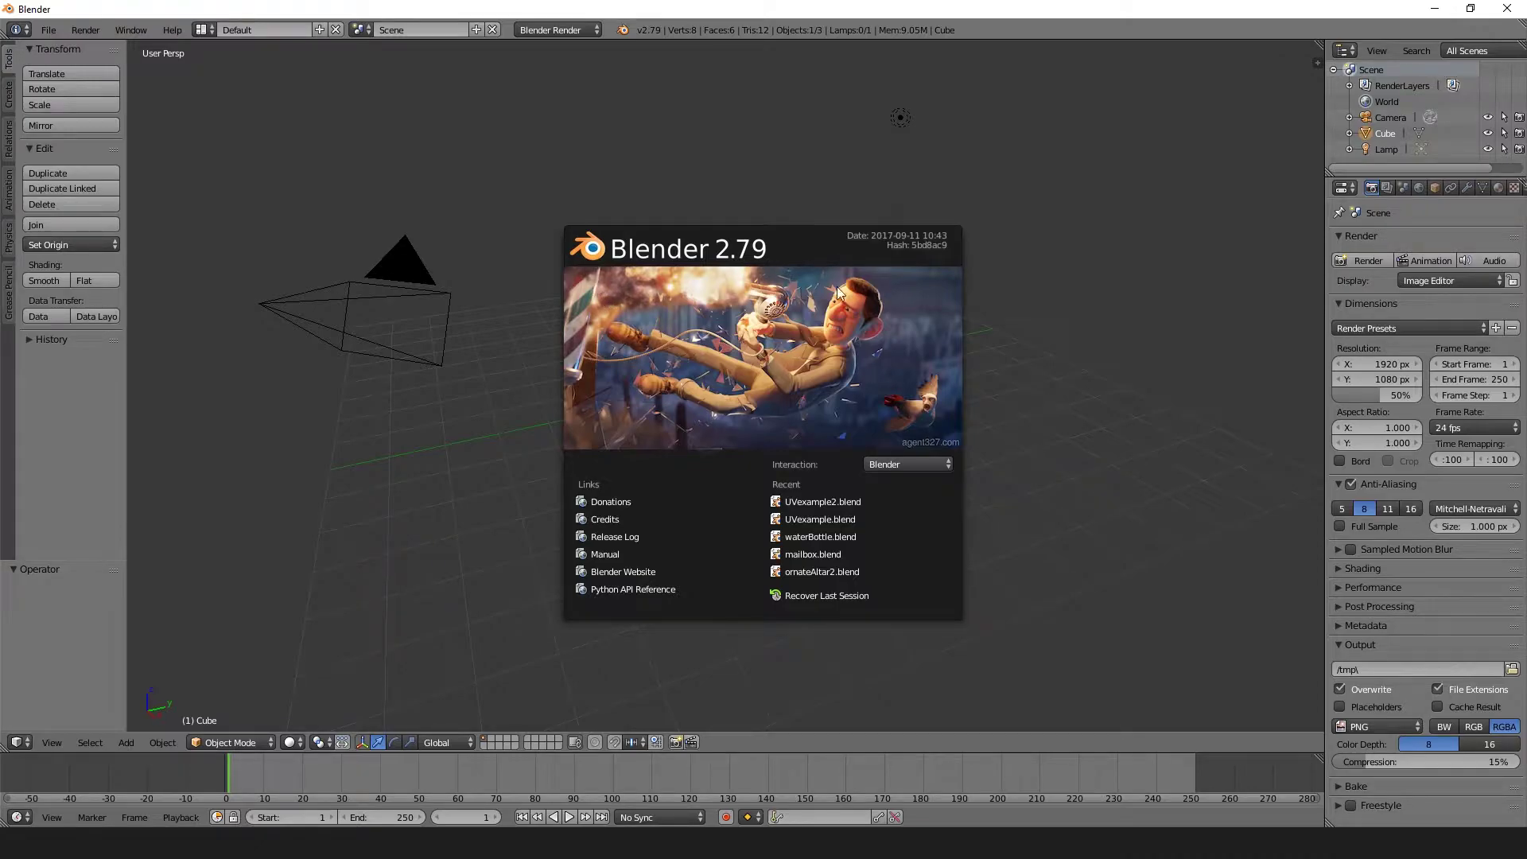
click(753, 325)
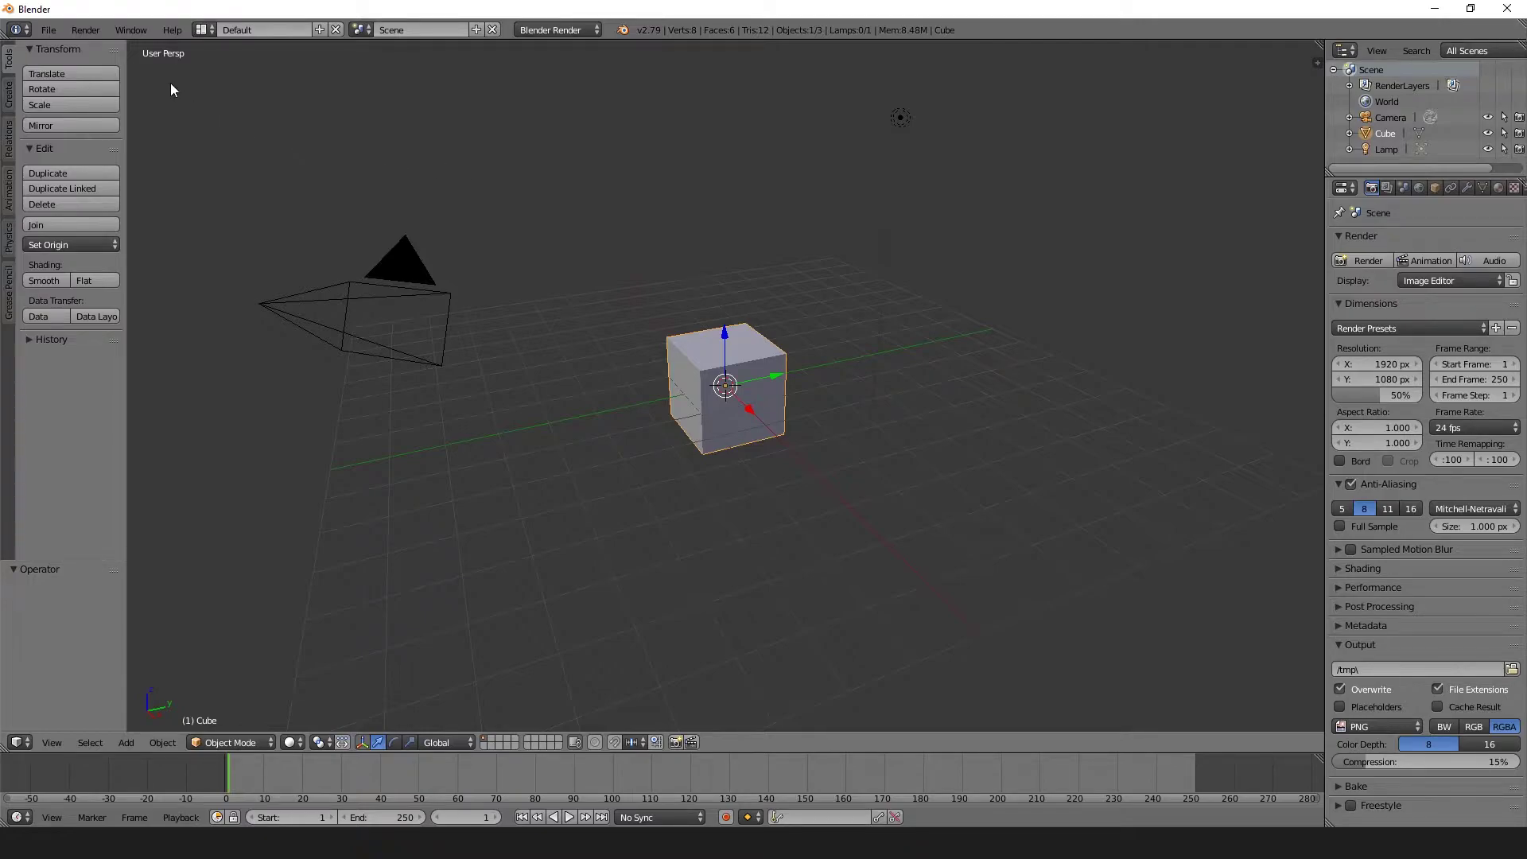
click(171, 32)
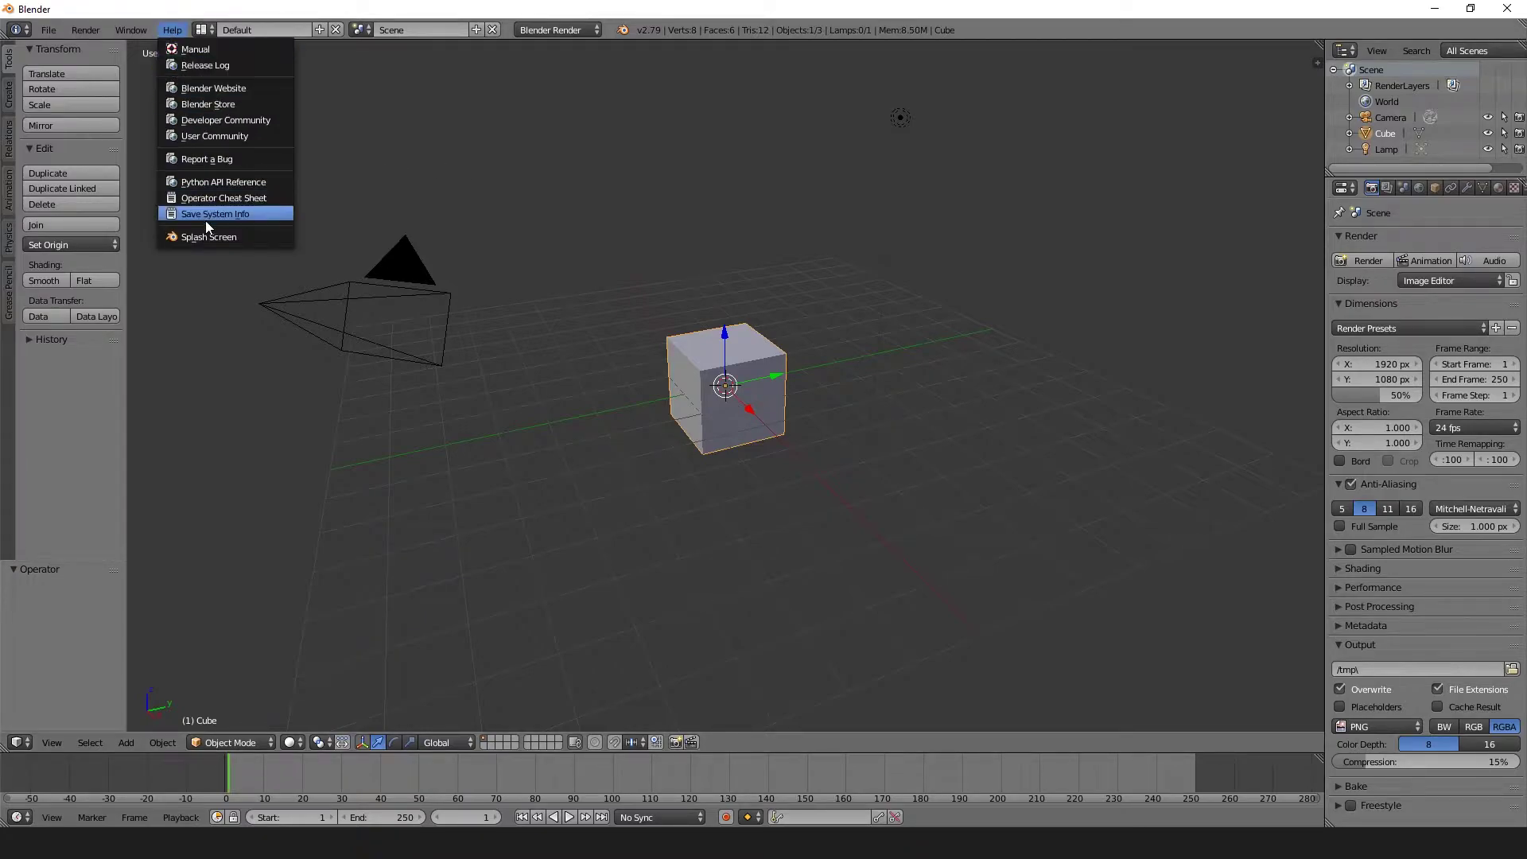
click(223, 236)
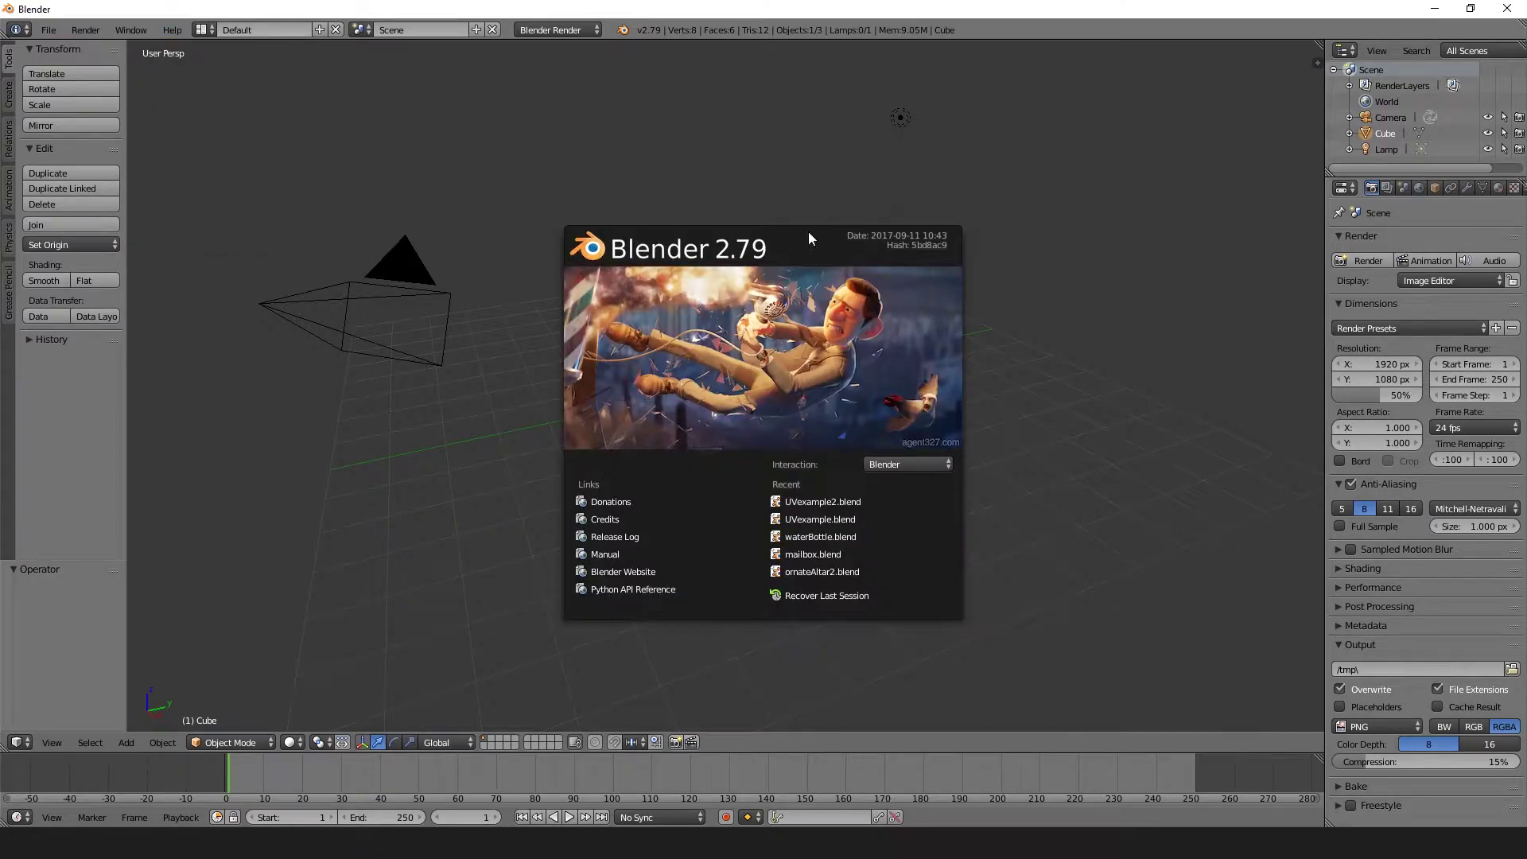
click(729, 238)
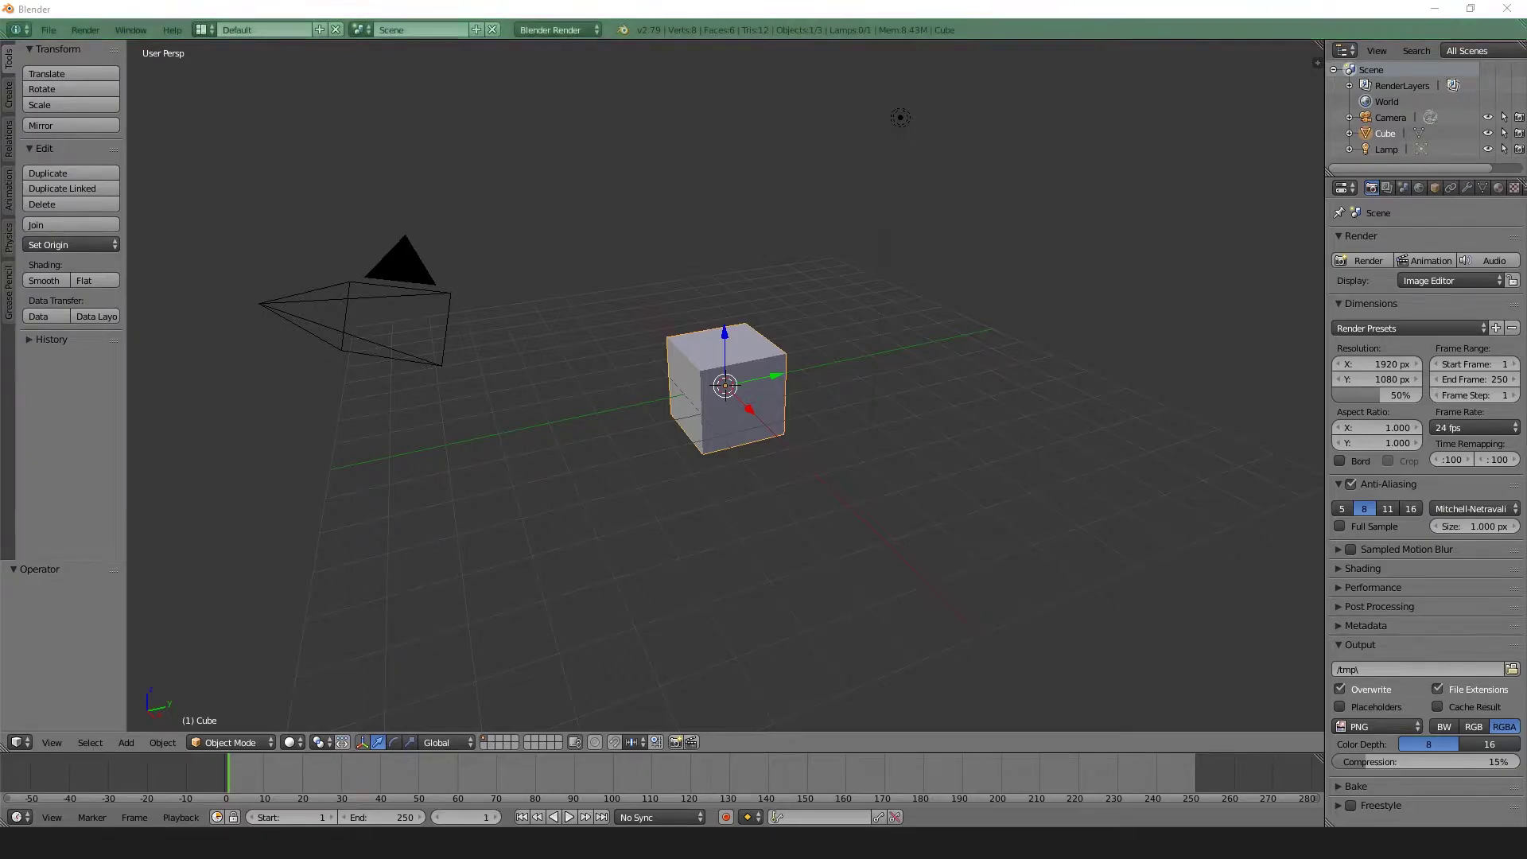
click(19, 30)
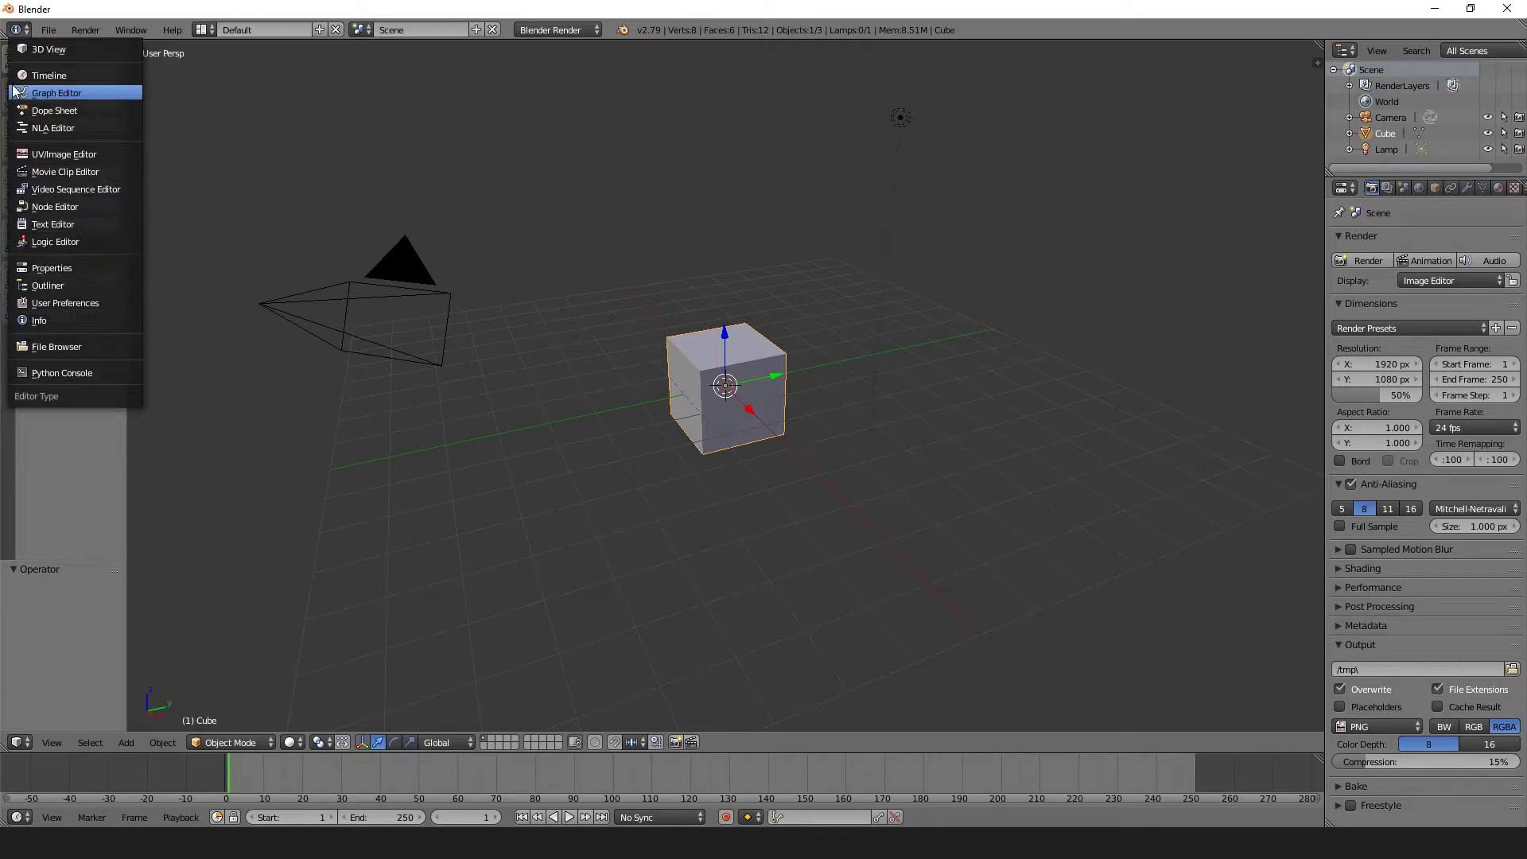
click(17, 32)
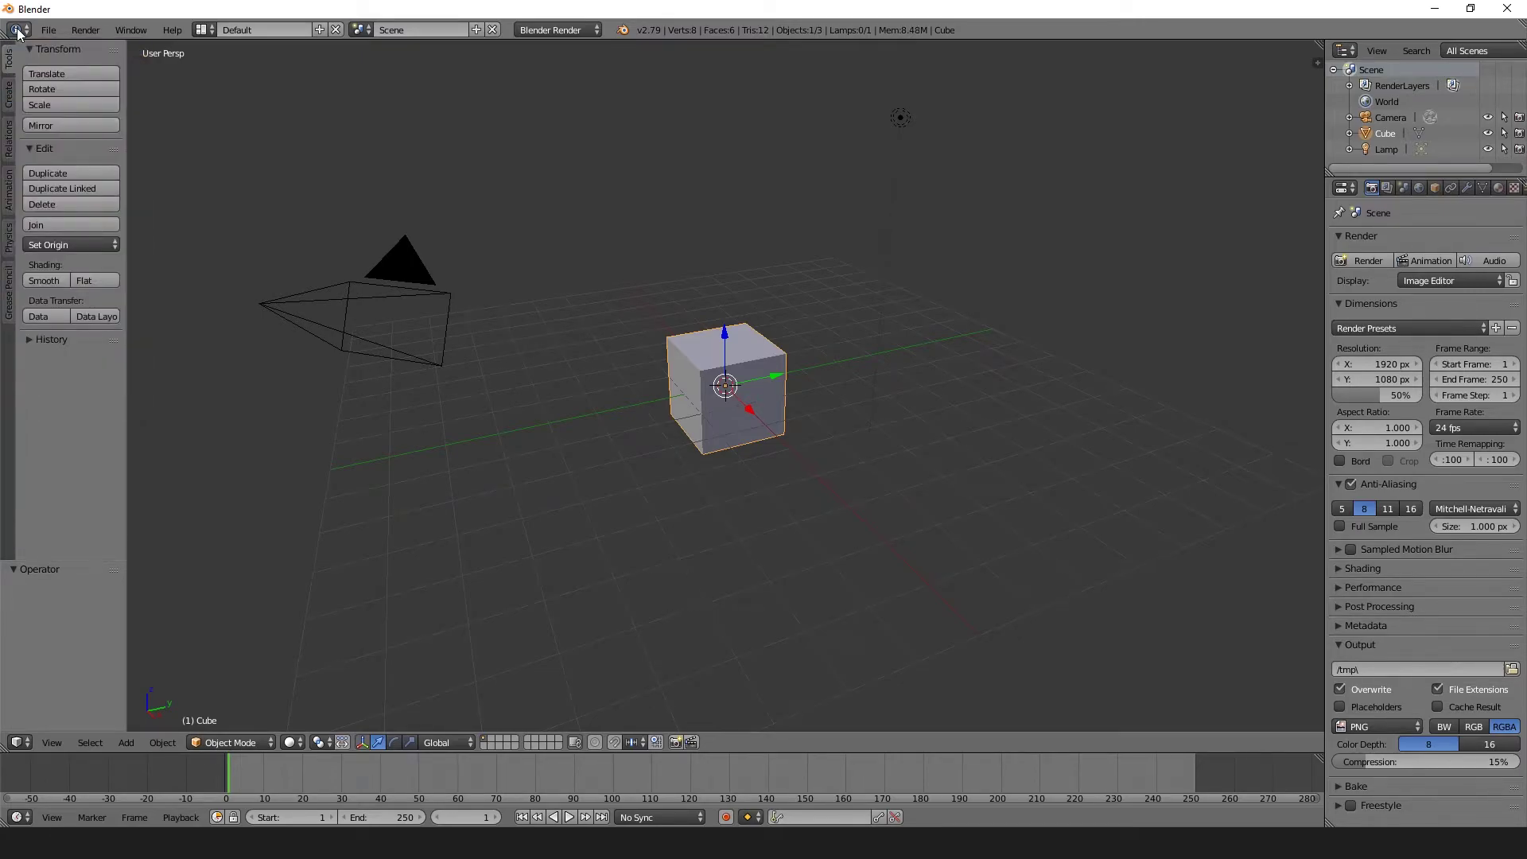
click(57, 34)
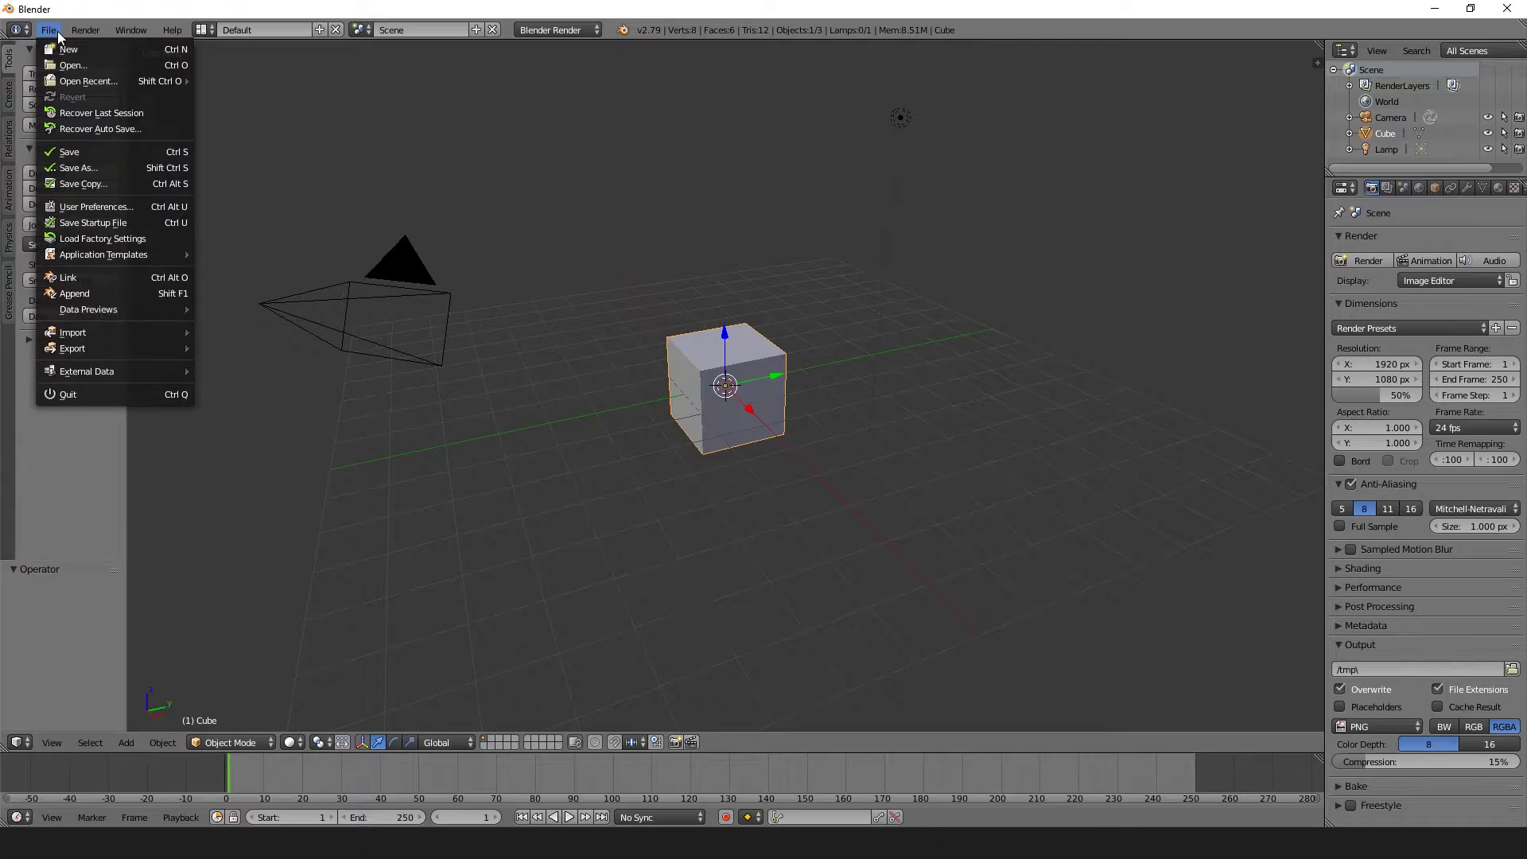
click(59, 37)
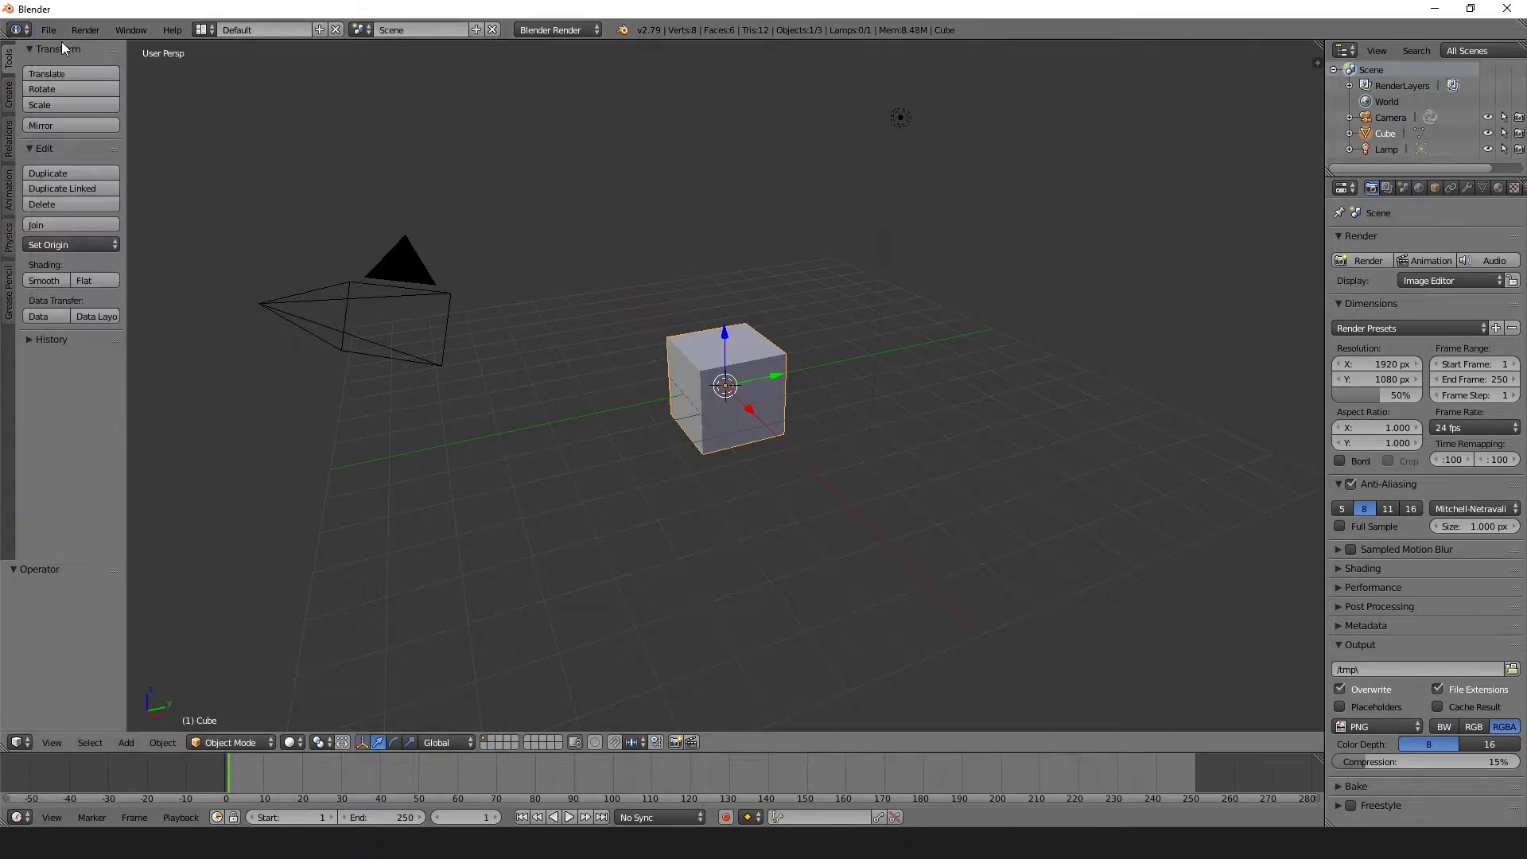
click(80, 40)
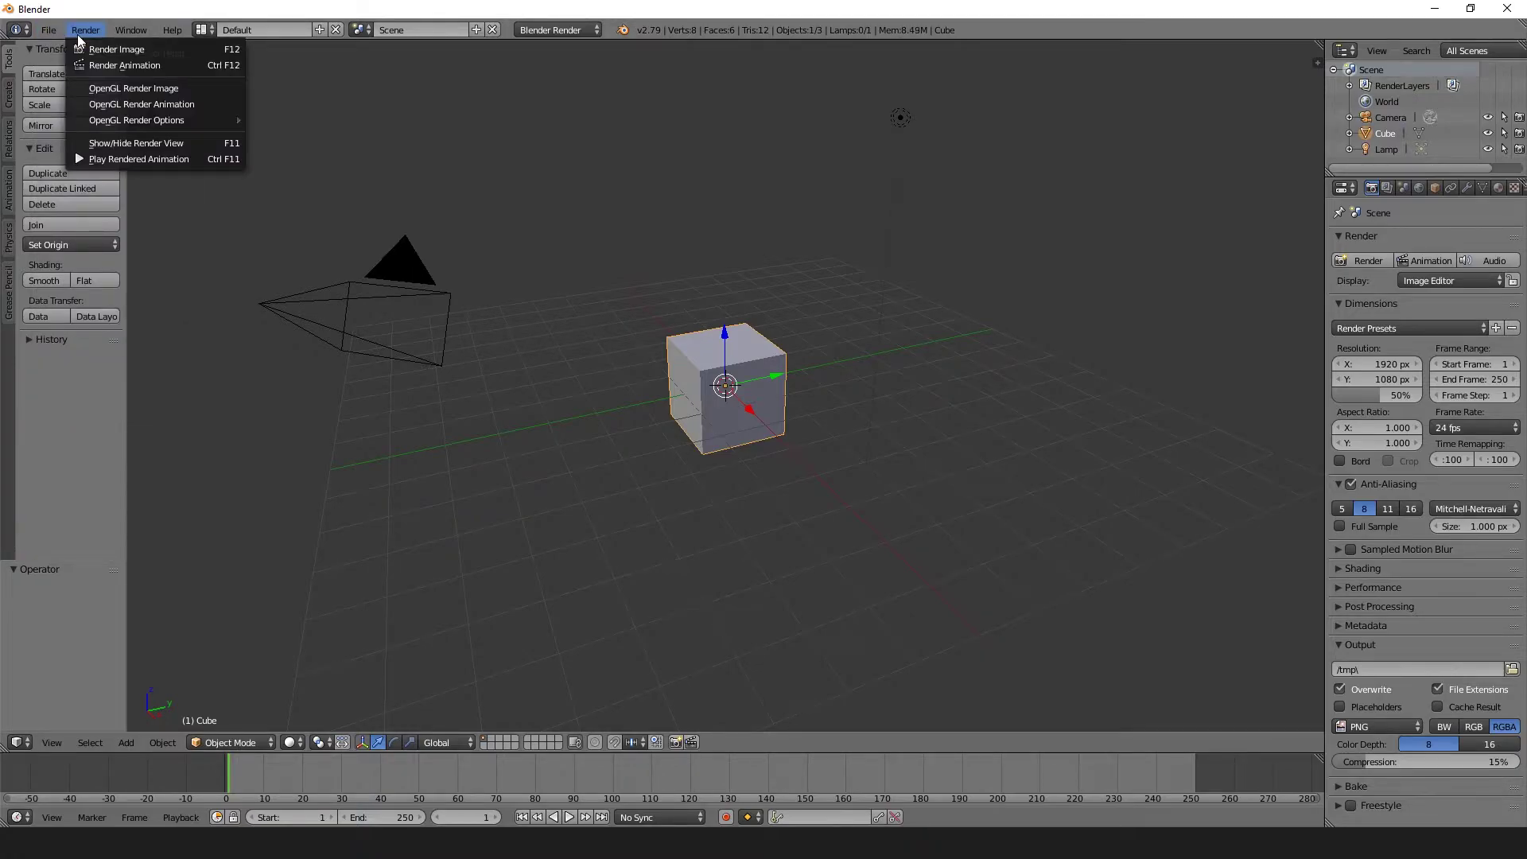
click(132, 31)
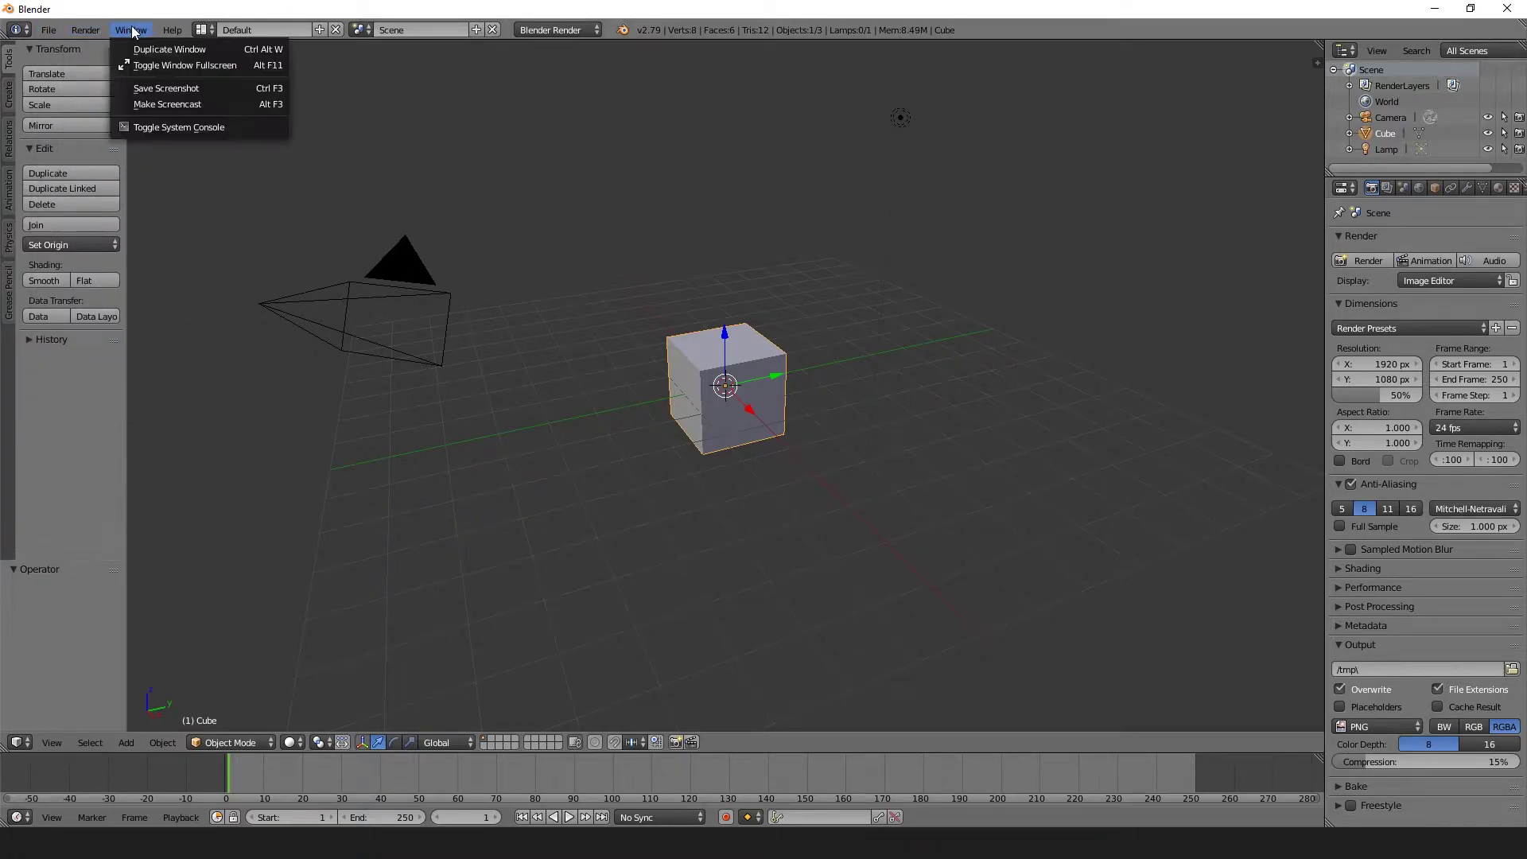
mouse_move(185, 32)
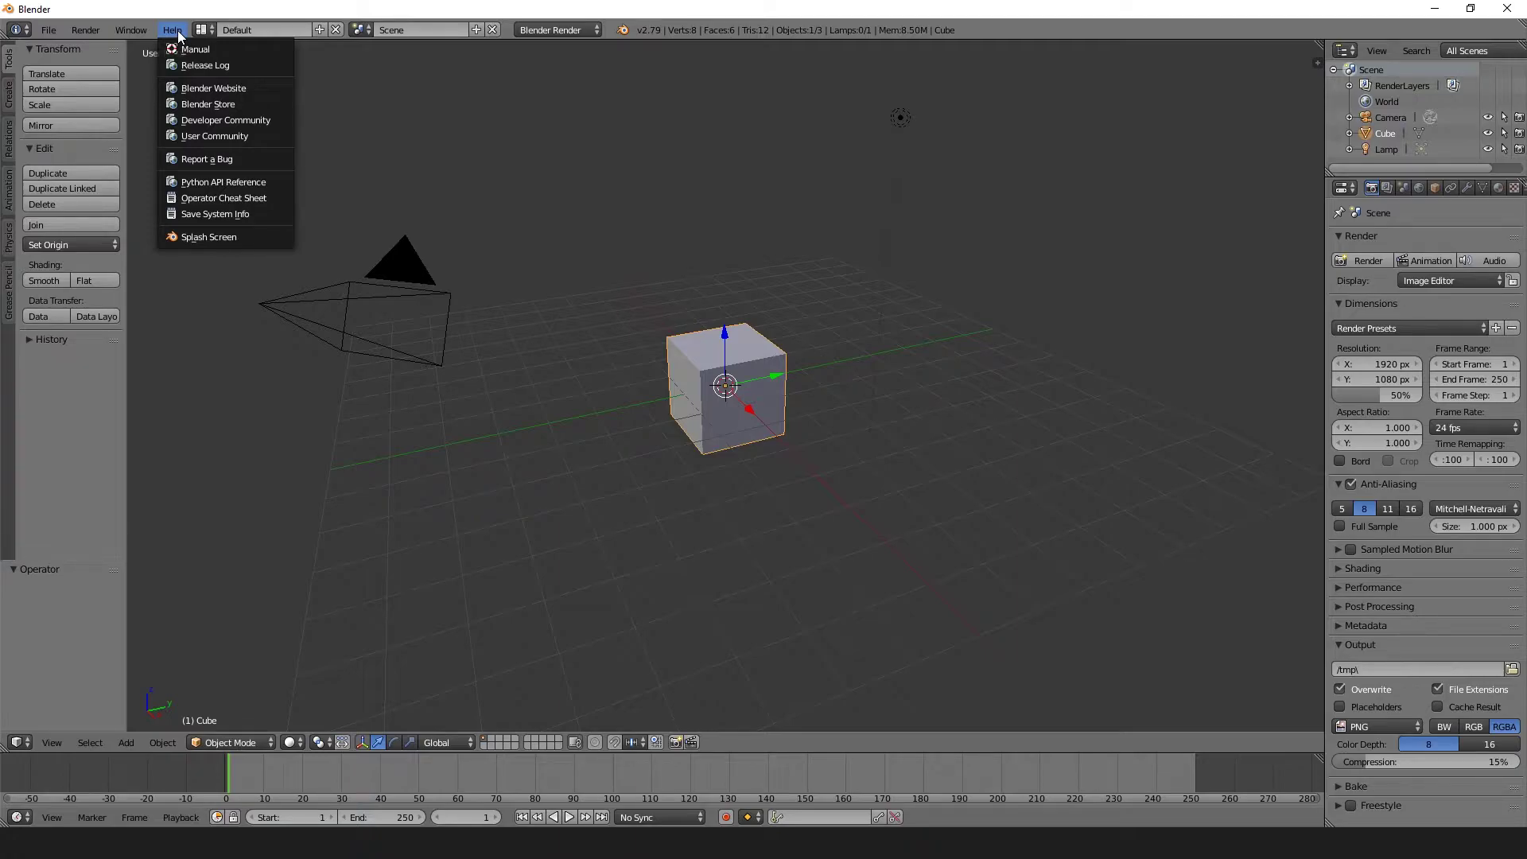
click(178, 32)
click(213, 32)
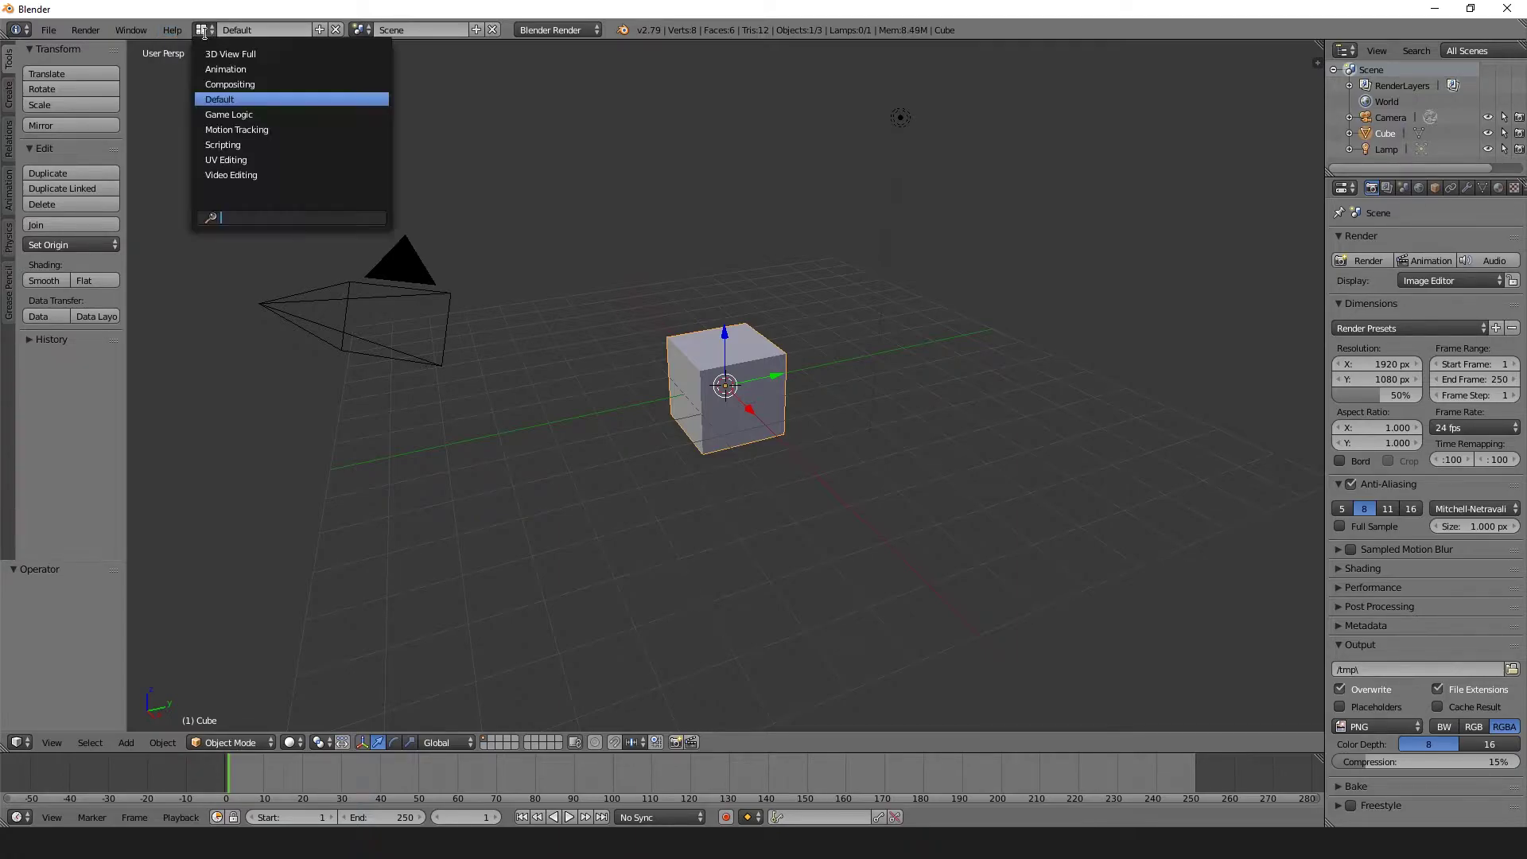
click(238, 114)
click(205, 29)
click(218, 83)
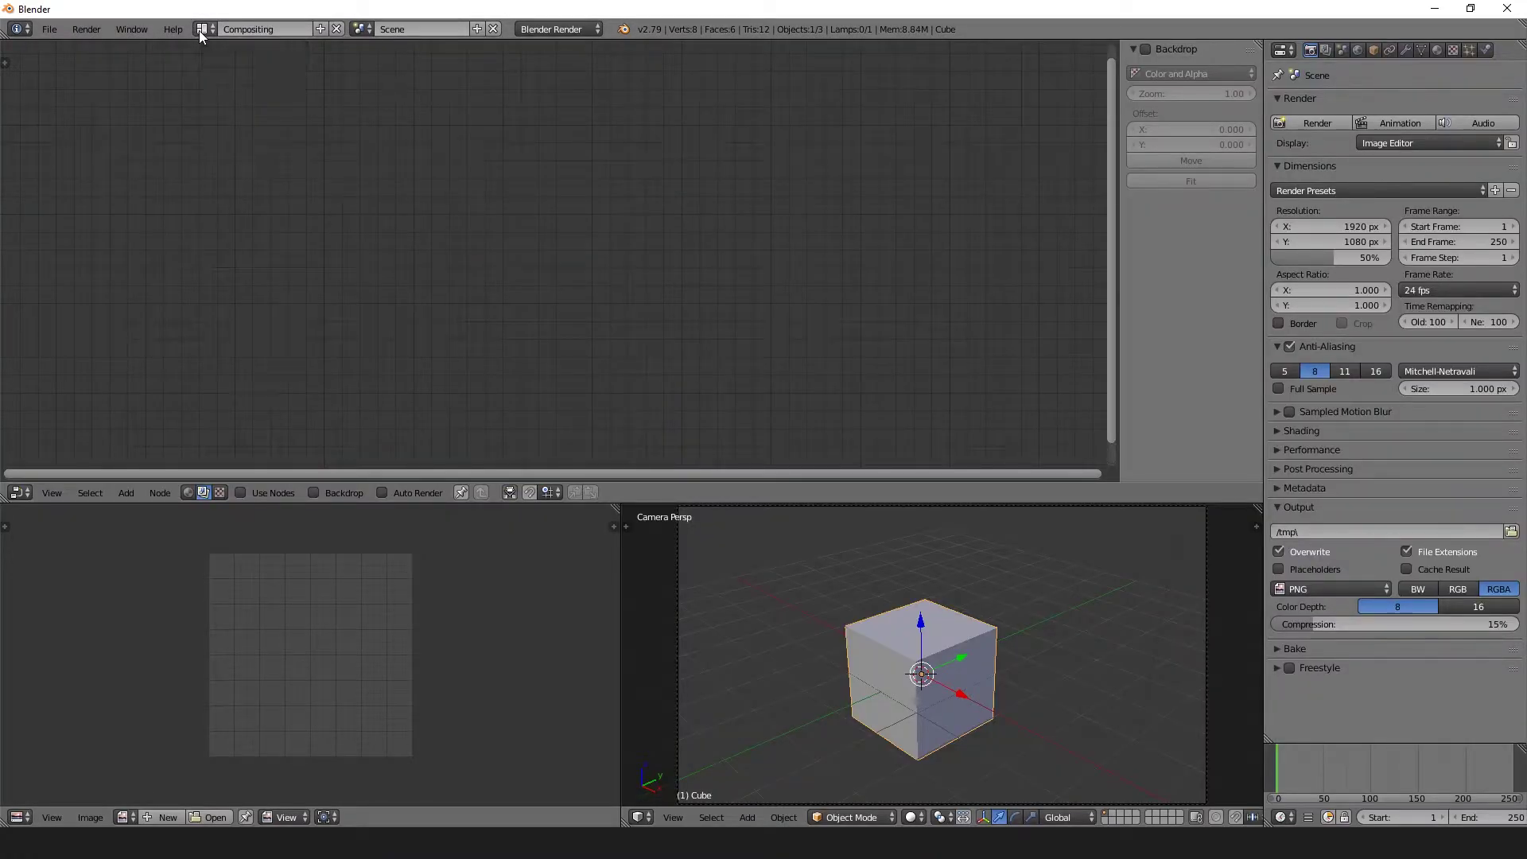
click(201, 32)
click(211, 97)
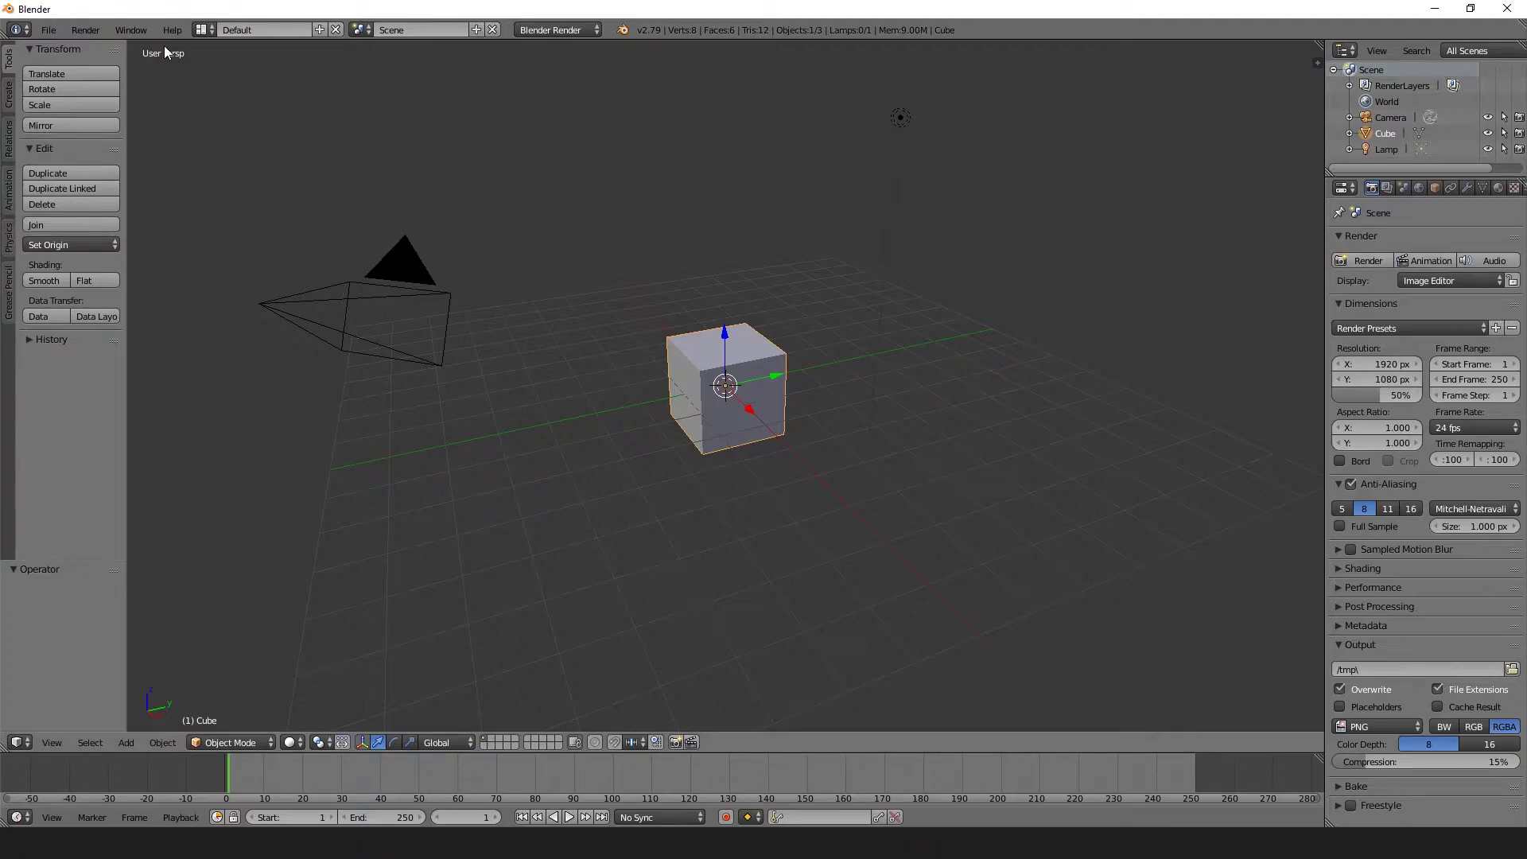
click(202, 30)
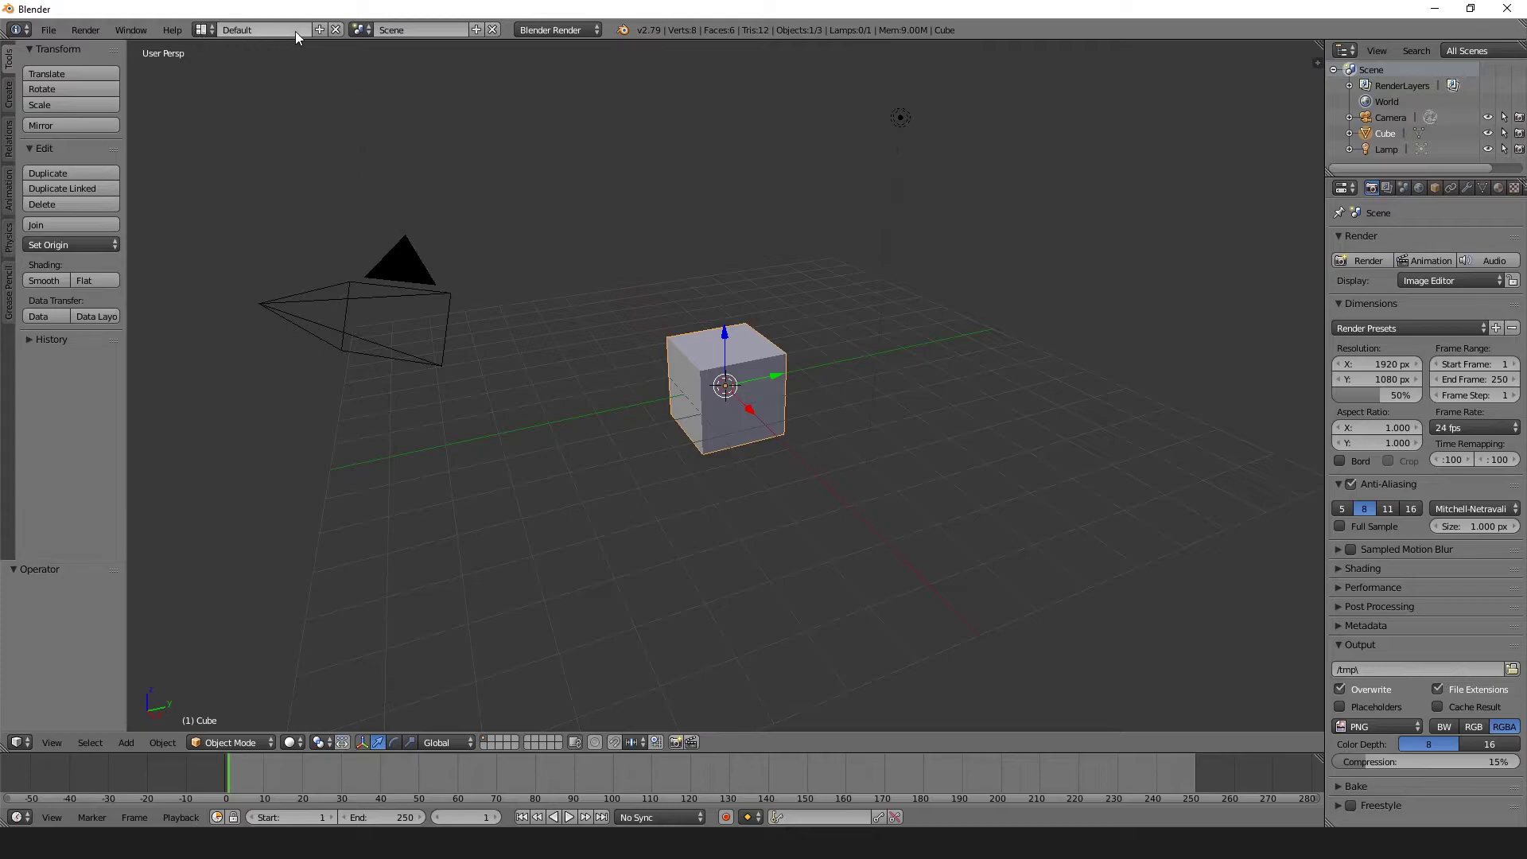
click(360, 30)
click(360, 30)
Switch the header's render engine from Blender Render to Cycles Render.
click(360, 30)
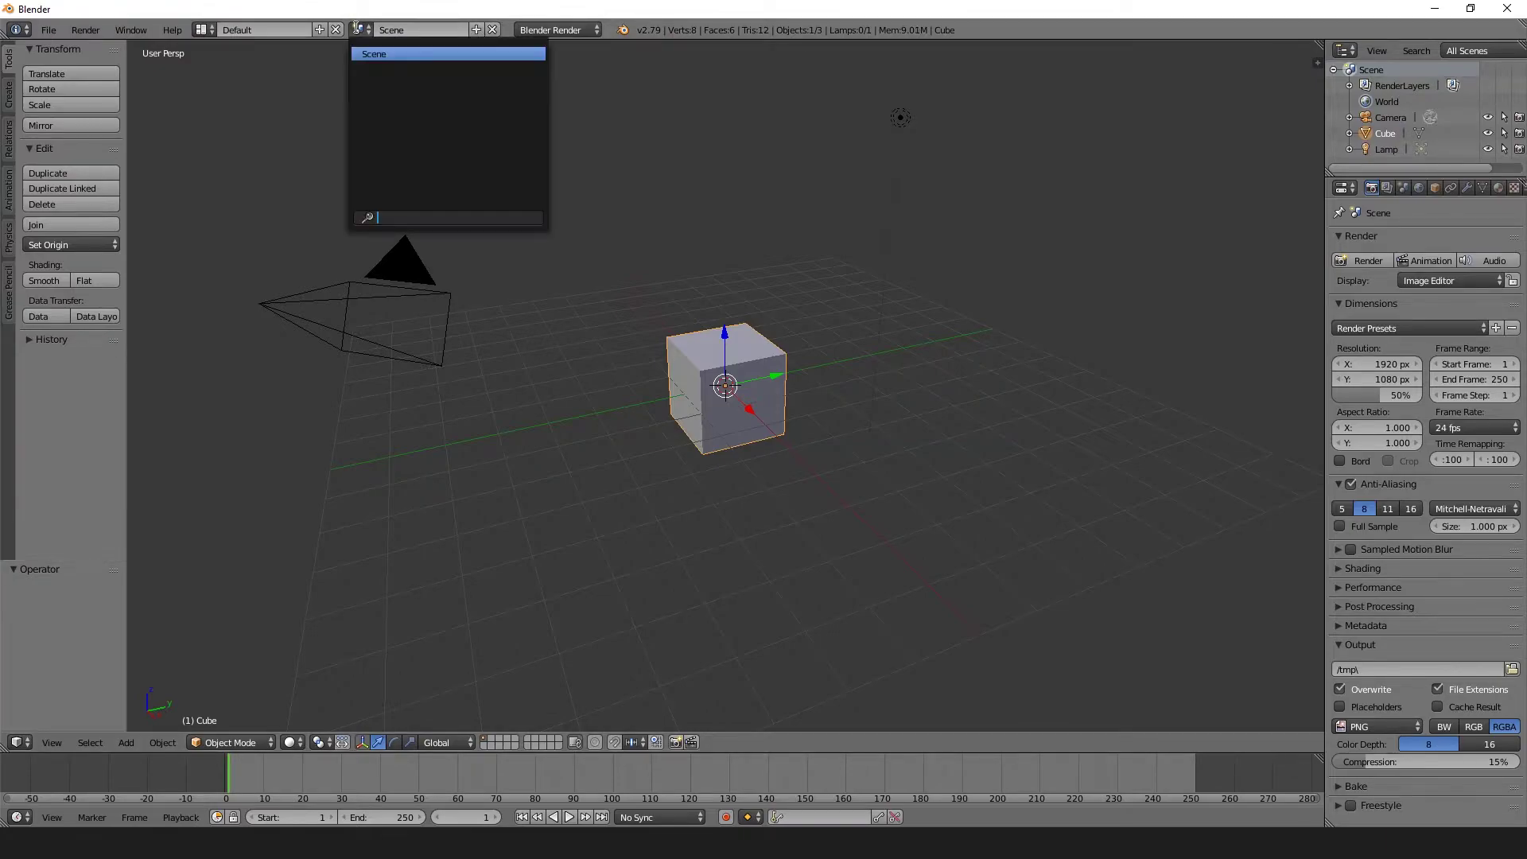
click(359, 30)
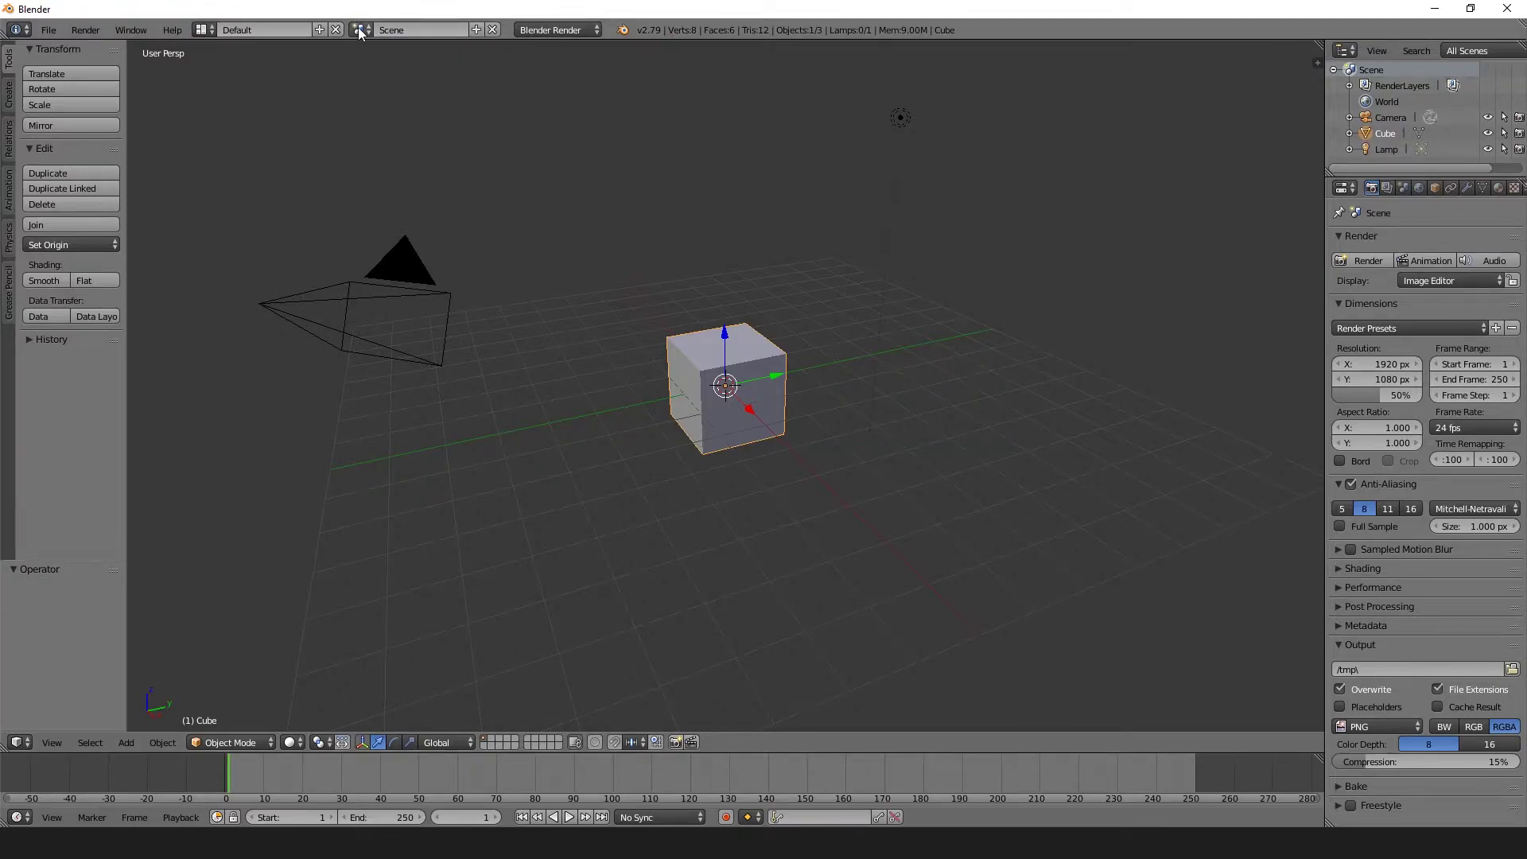
click(532, 29)
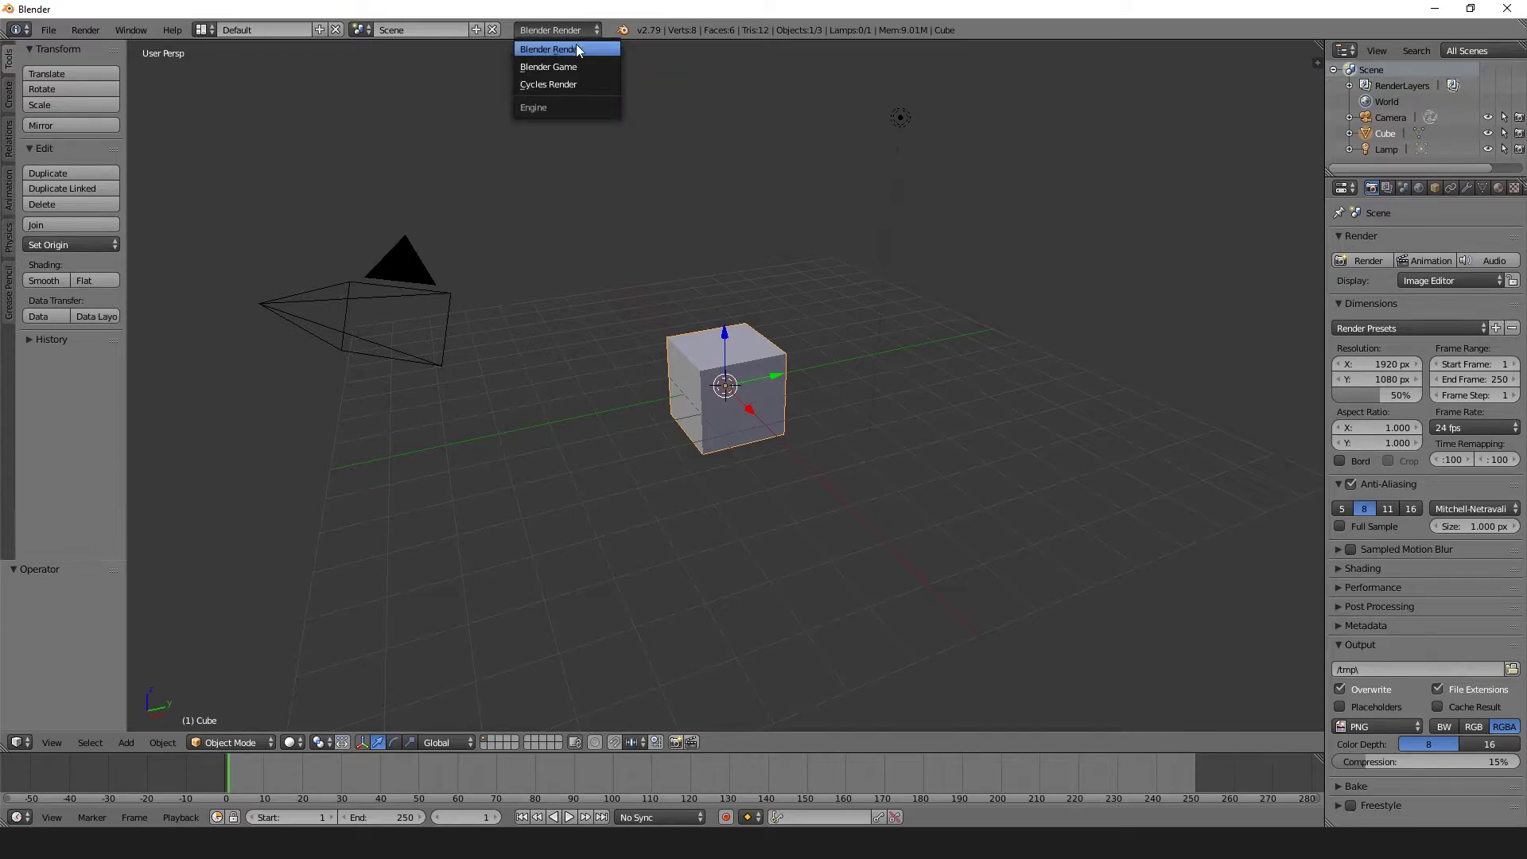
click(573, 84)
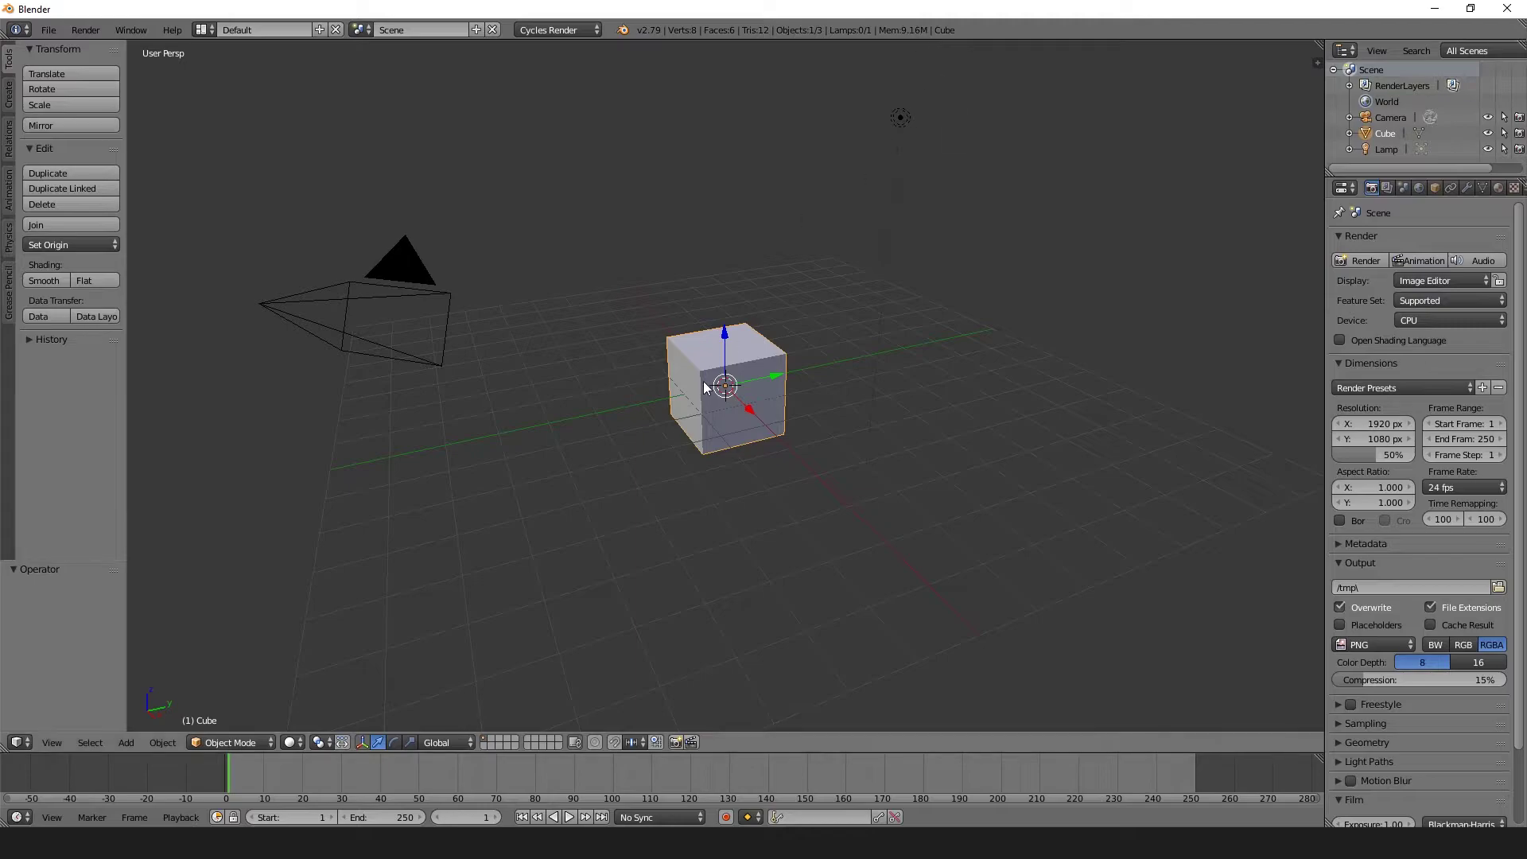
Select the camera, then the lamp, in the 3D viewport.
right_click(401, 269)
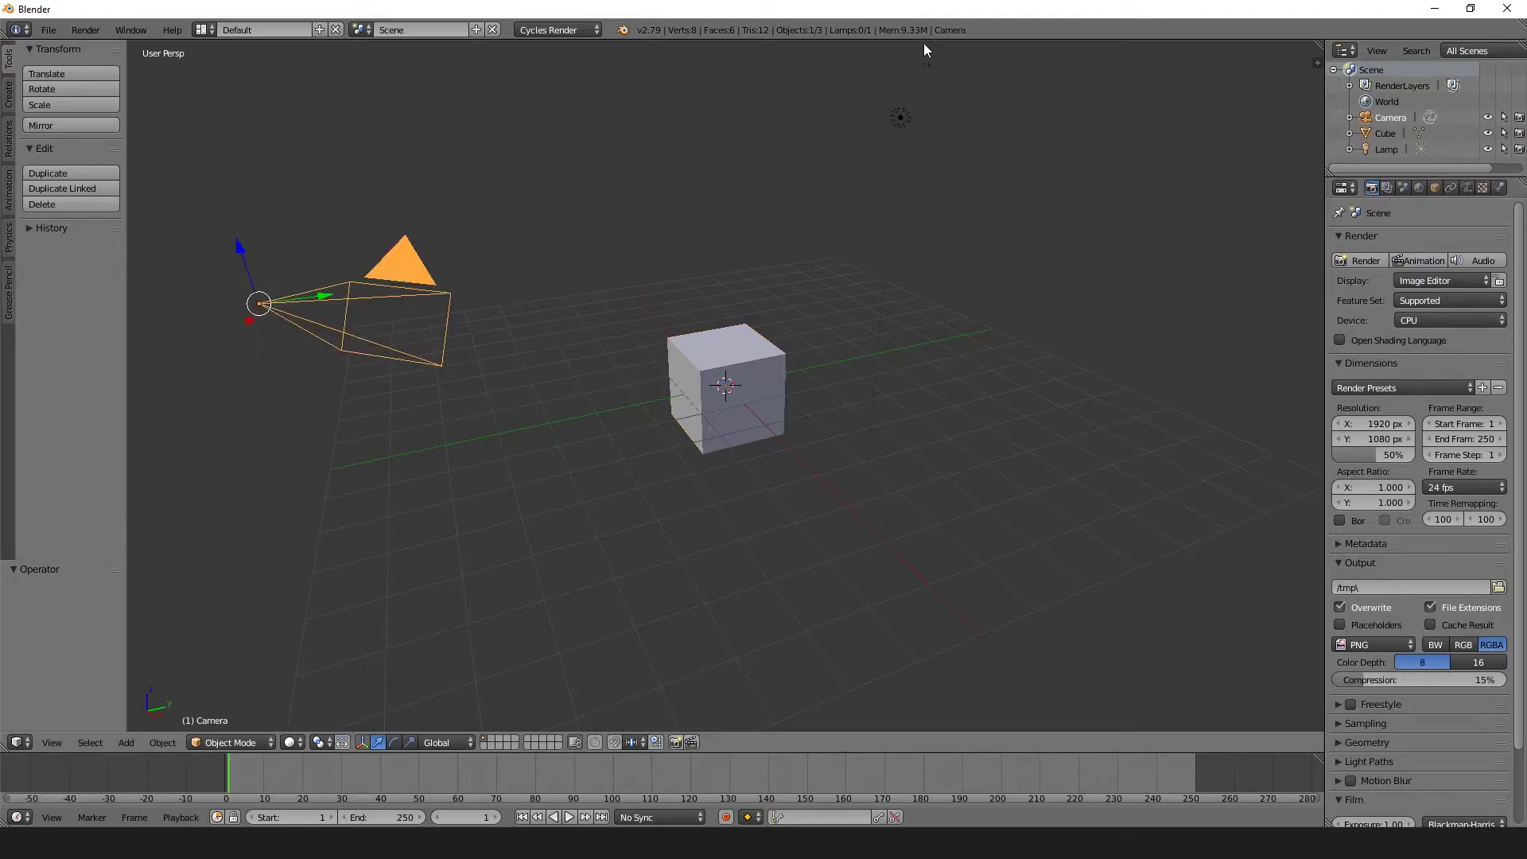
right_click(906, 118)
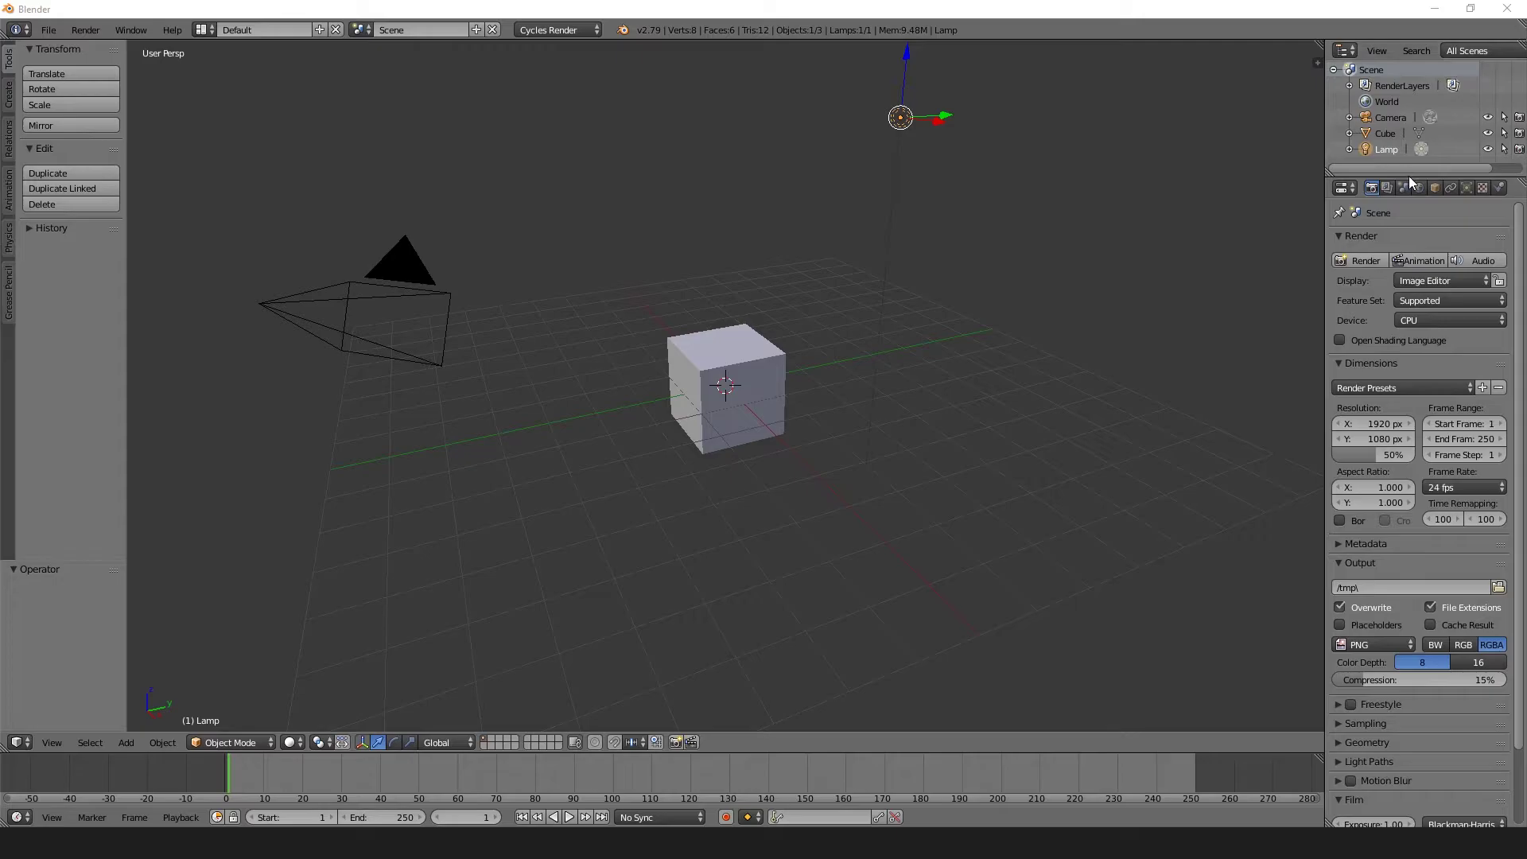
Make the Outliner slightly taller and keep its display mode on All Scenes.
drag(1411, 181, 1418, 201)
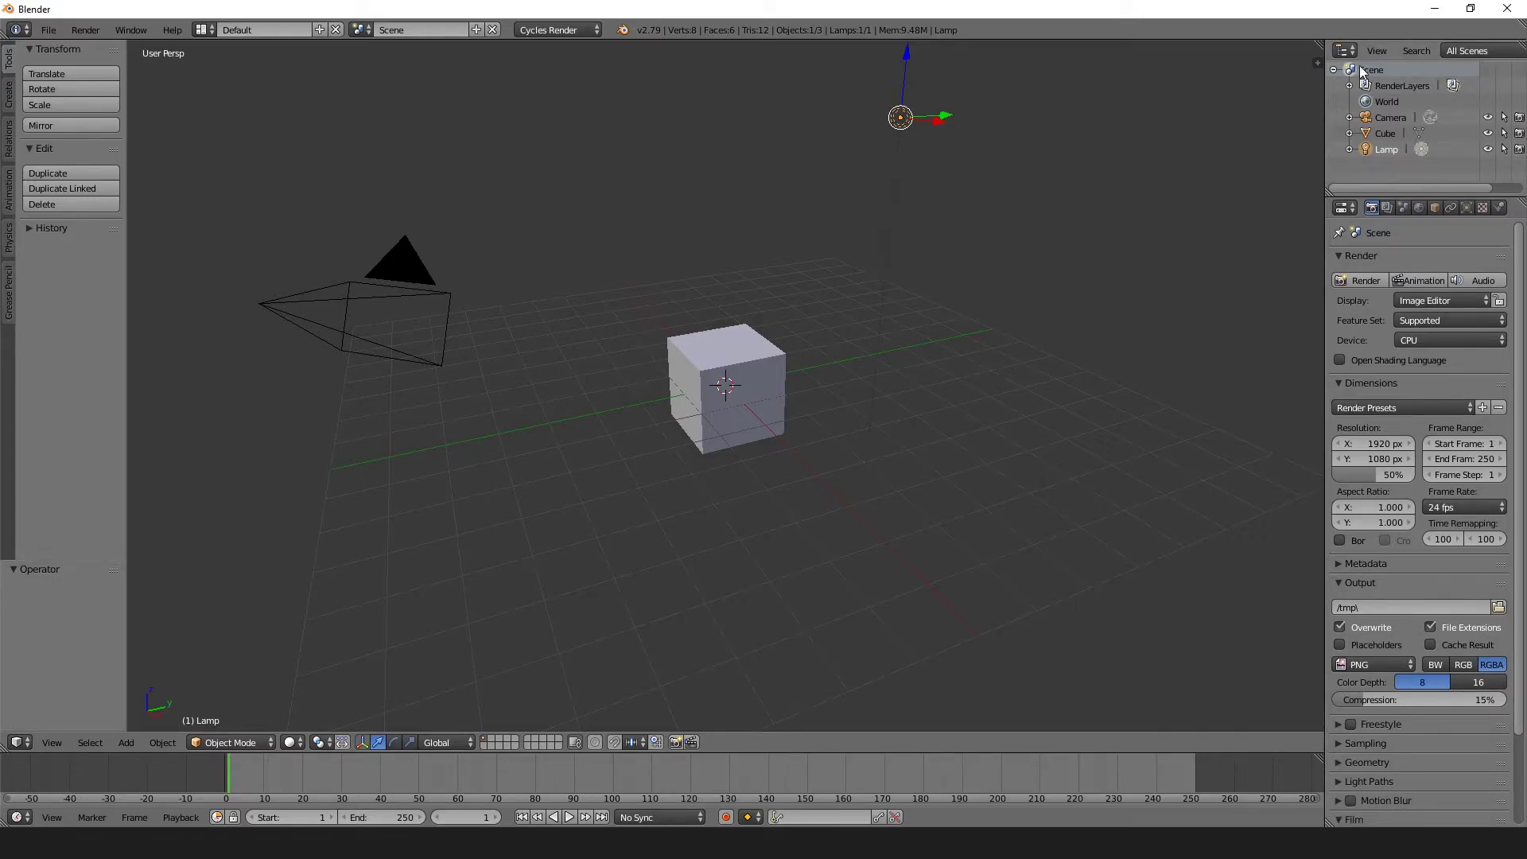
click(1468, 51)
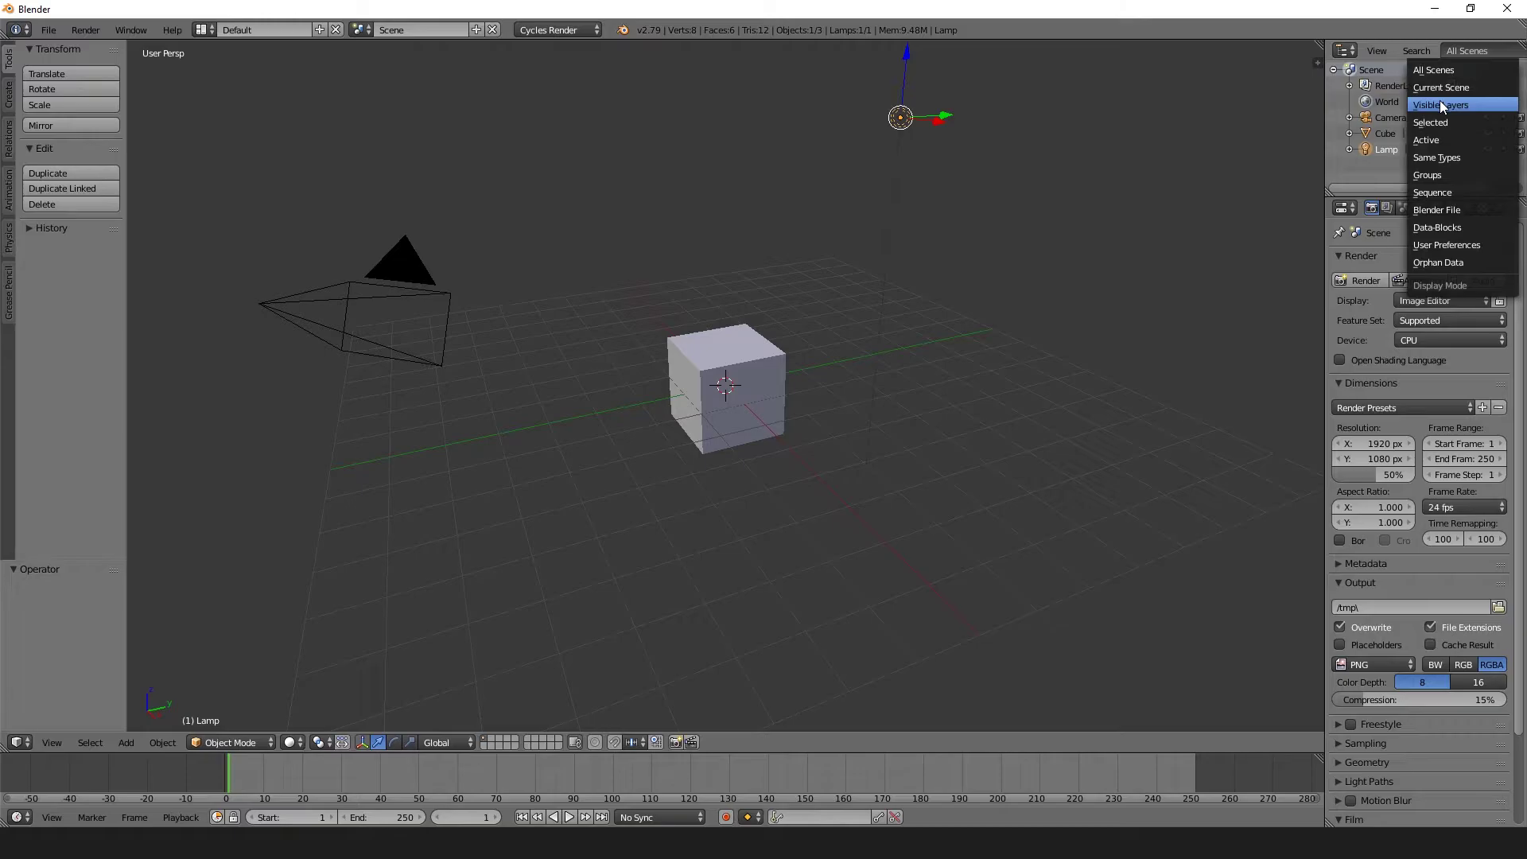
click(1434, 70)
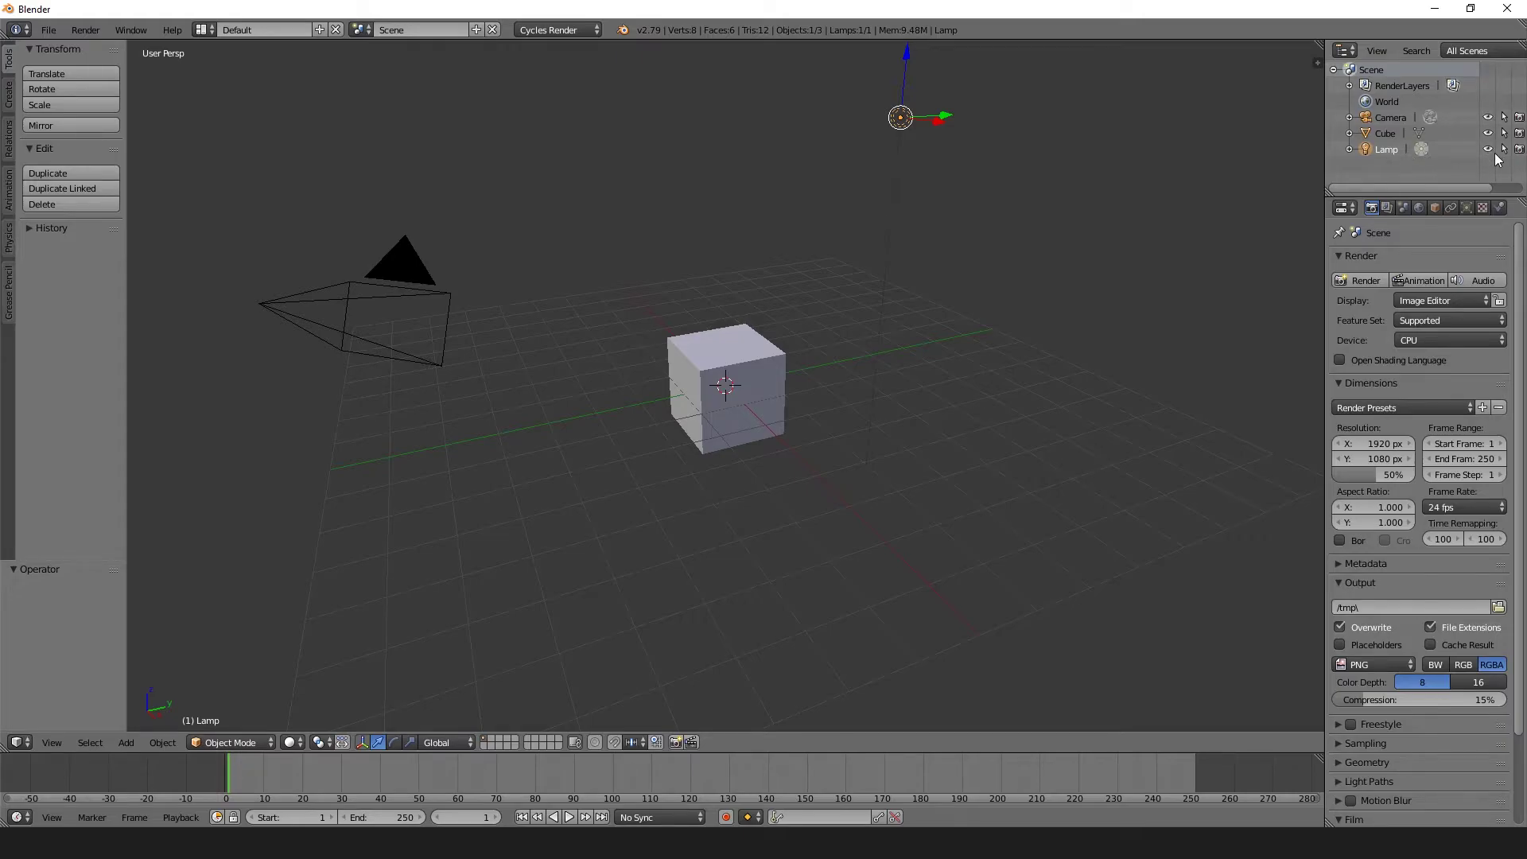
Hide and reshow Camera, Cube and Lamp, toggle their selectability, and toggle the Camera's render visibility.
click(1487, 117)
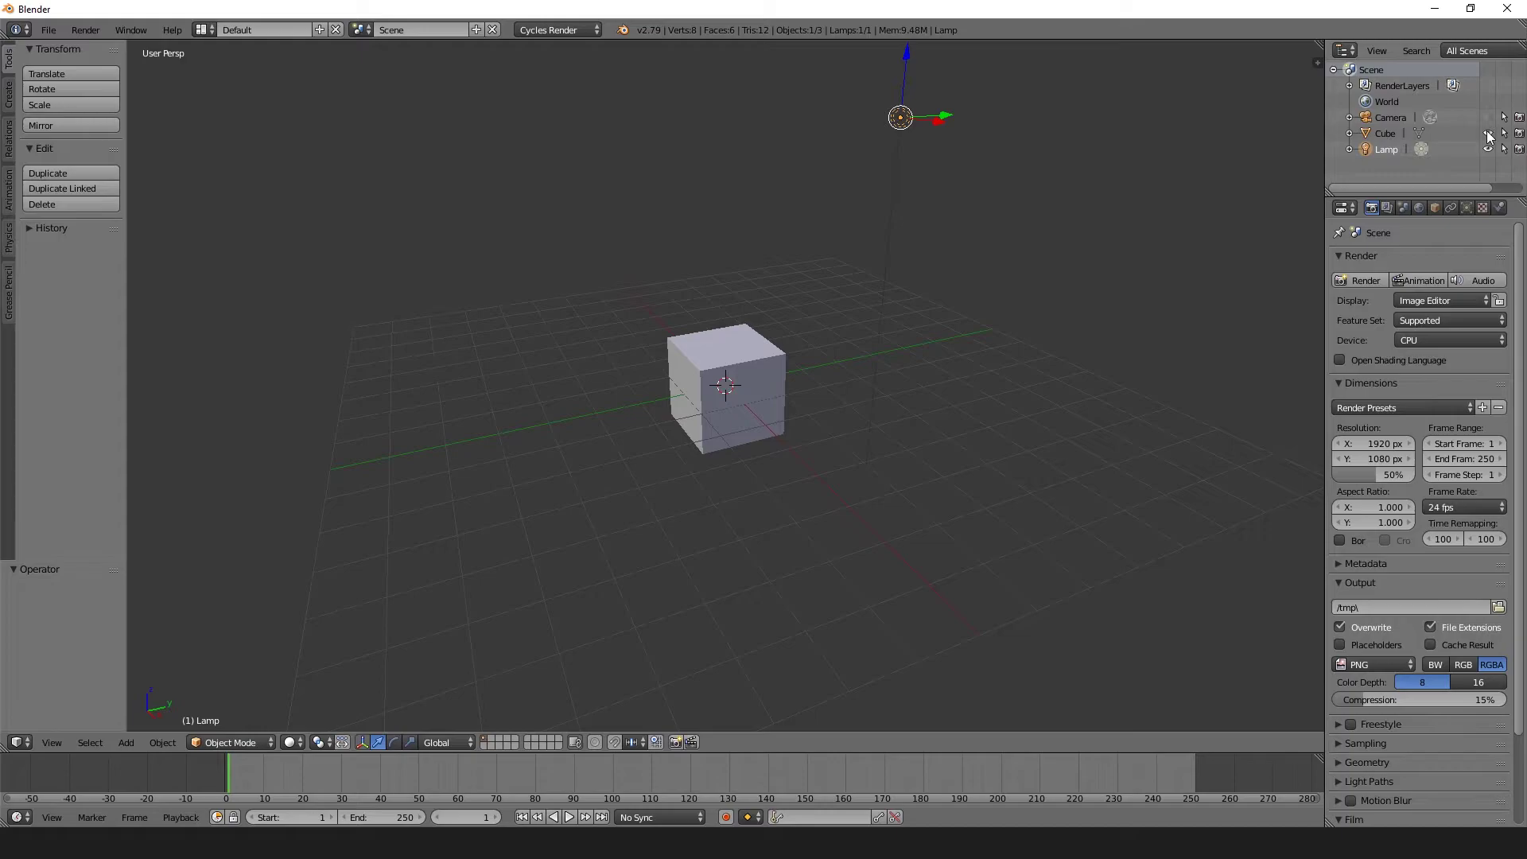
click(1487, 132)
click(1487, 148)
click(1488, 149)
click(1488, 133)
click(1487, 117)
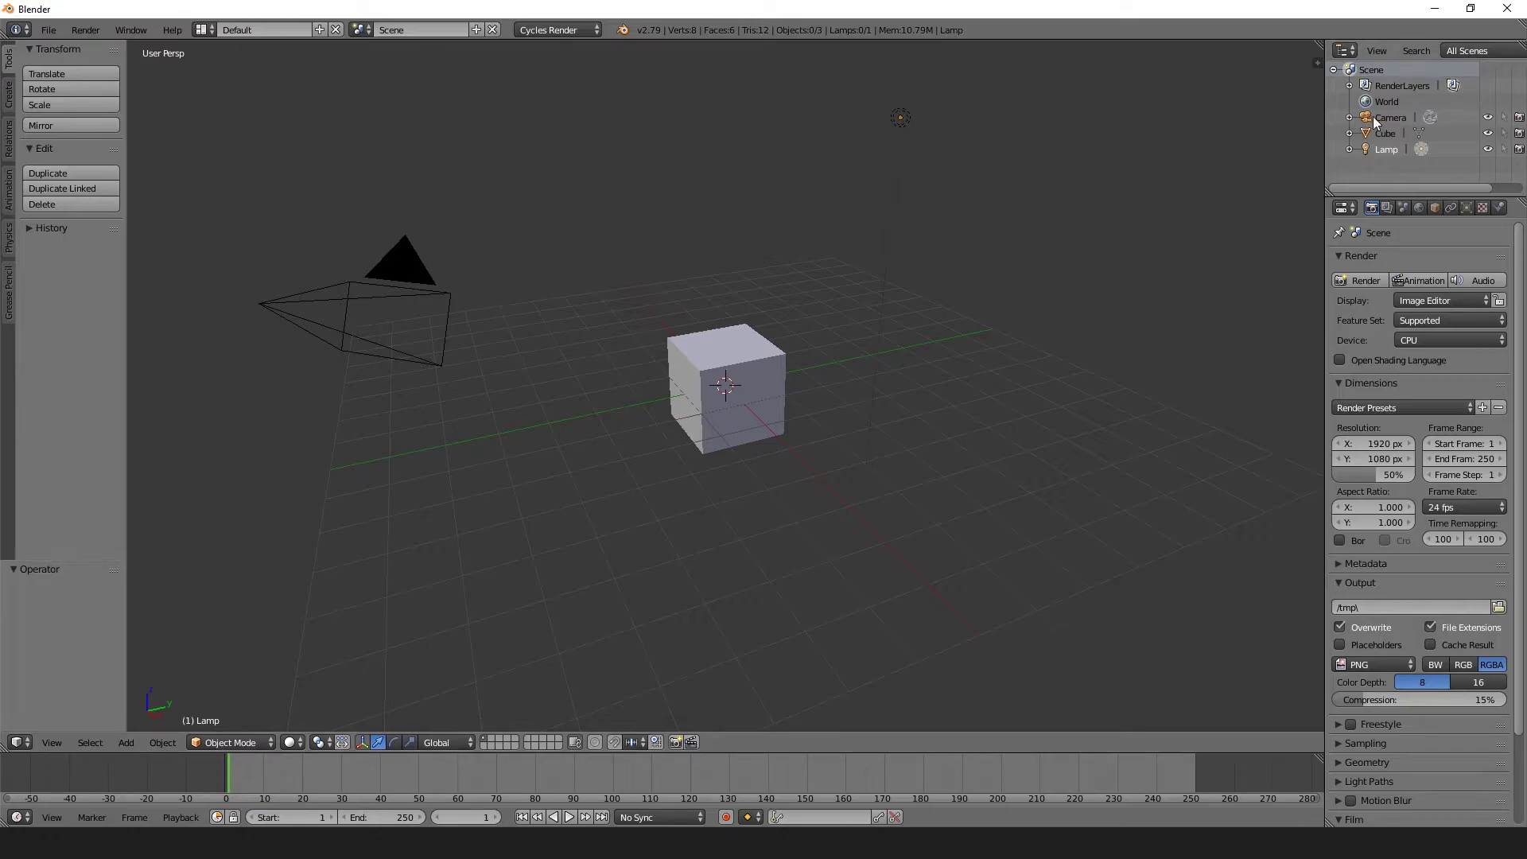
drag(1504, 117, 1512, 152)
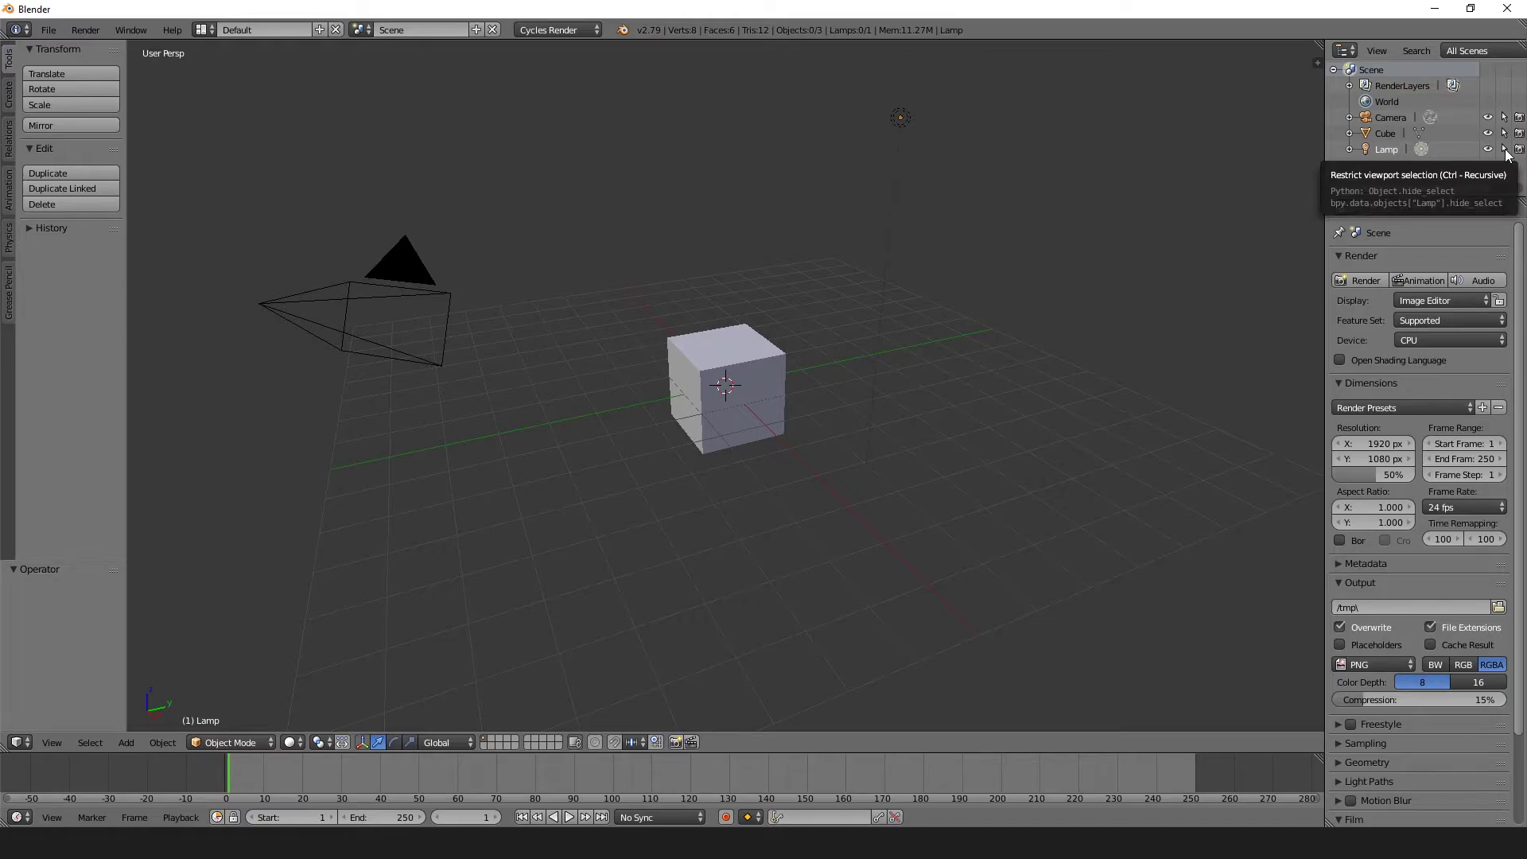
click(1519, 117)
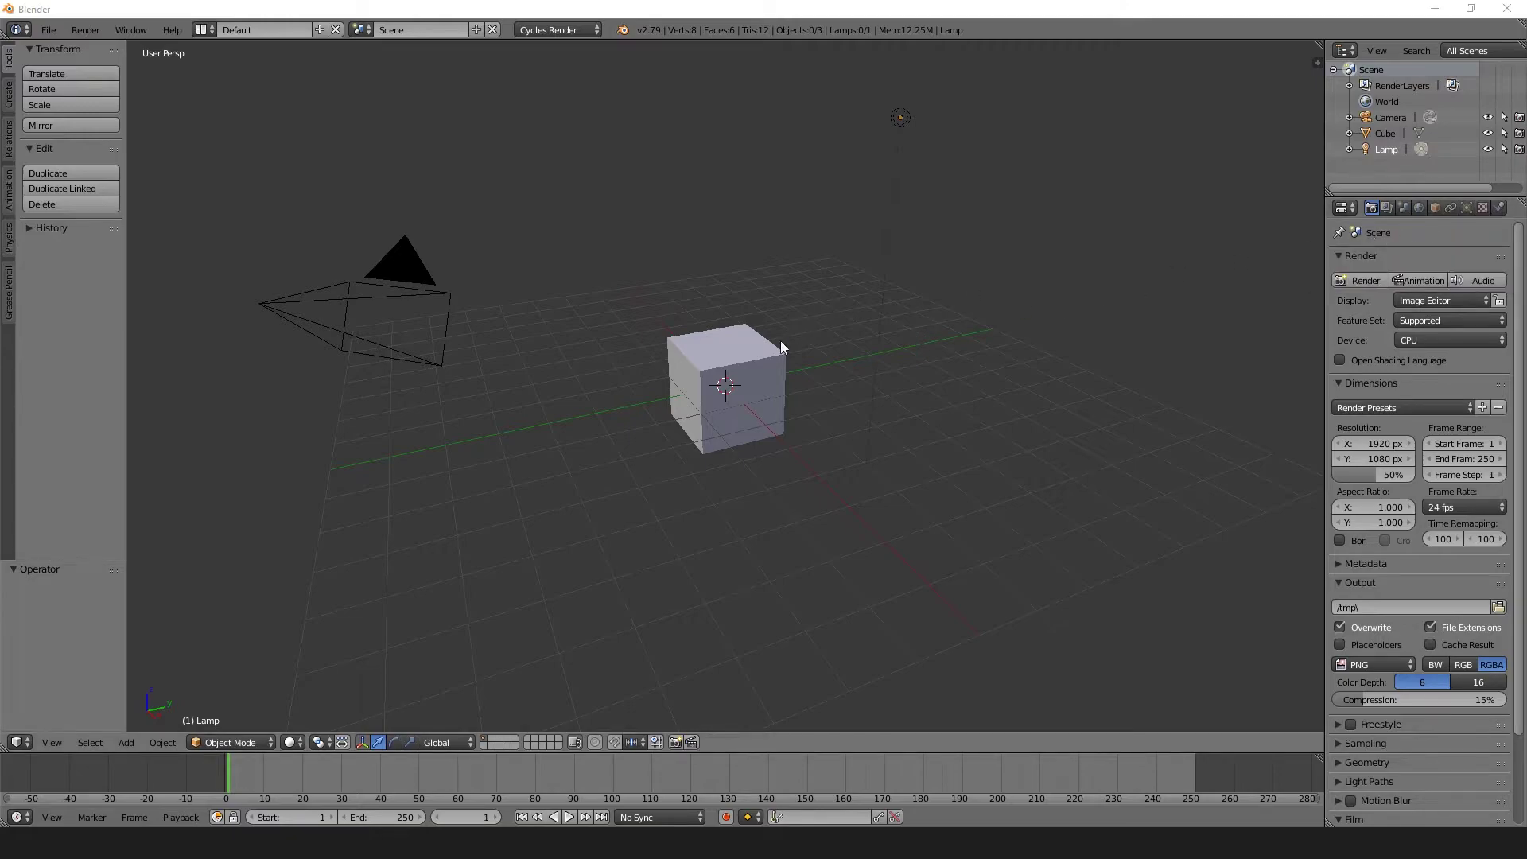
Select the cube in the 3D viewport.
right_click(741, 332)
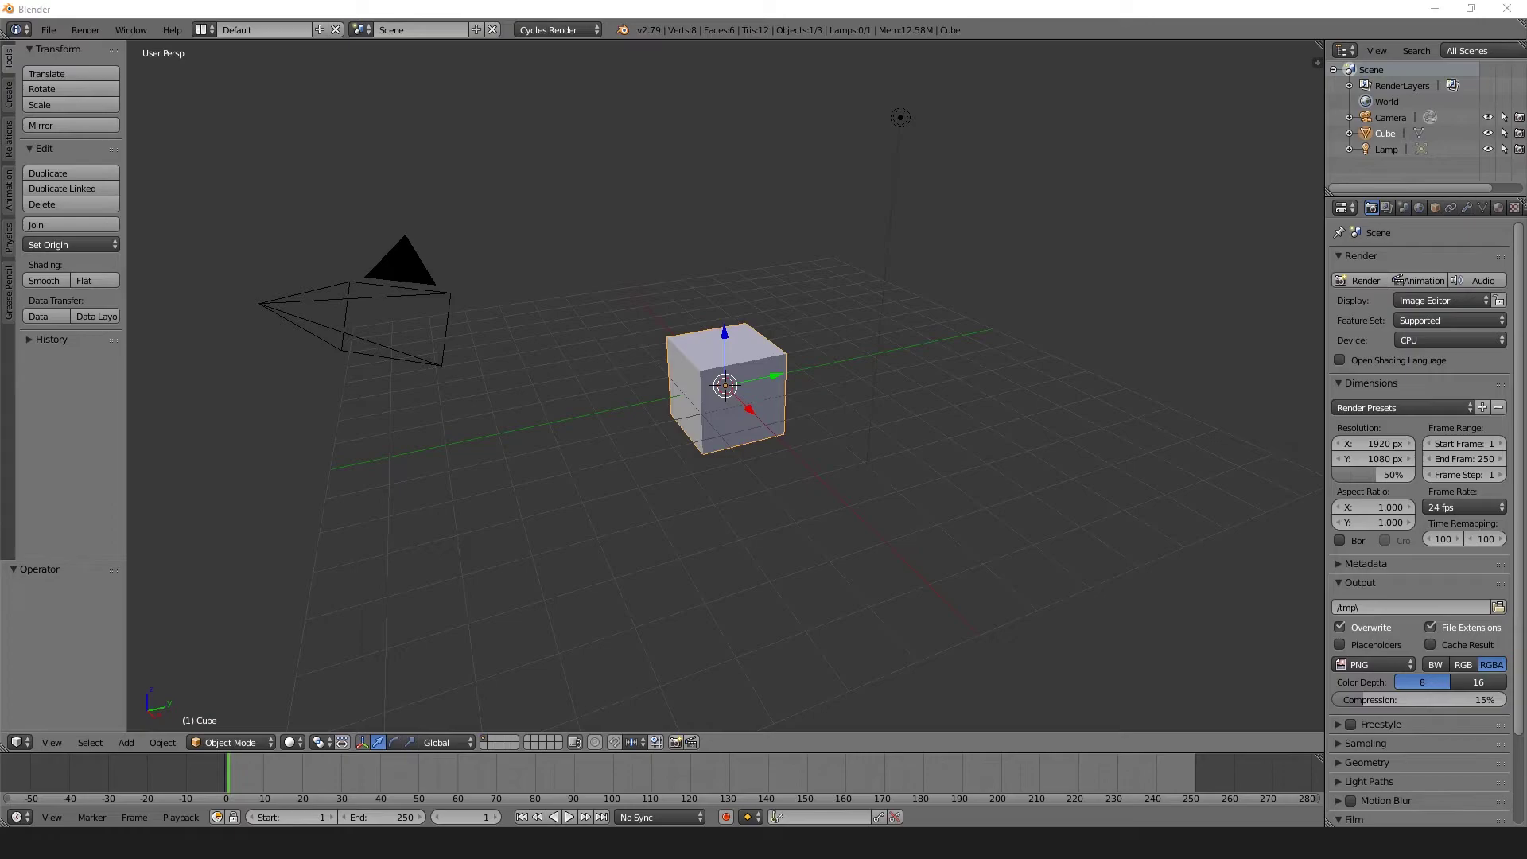
Undo with Ctrl+Z to return the render engine to Blender Render.
key(ctrl+z)
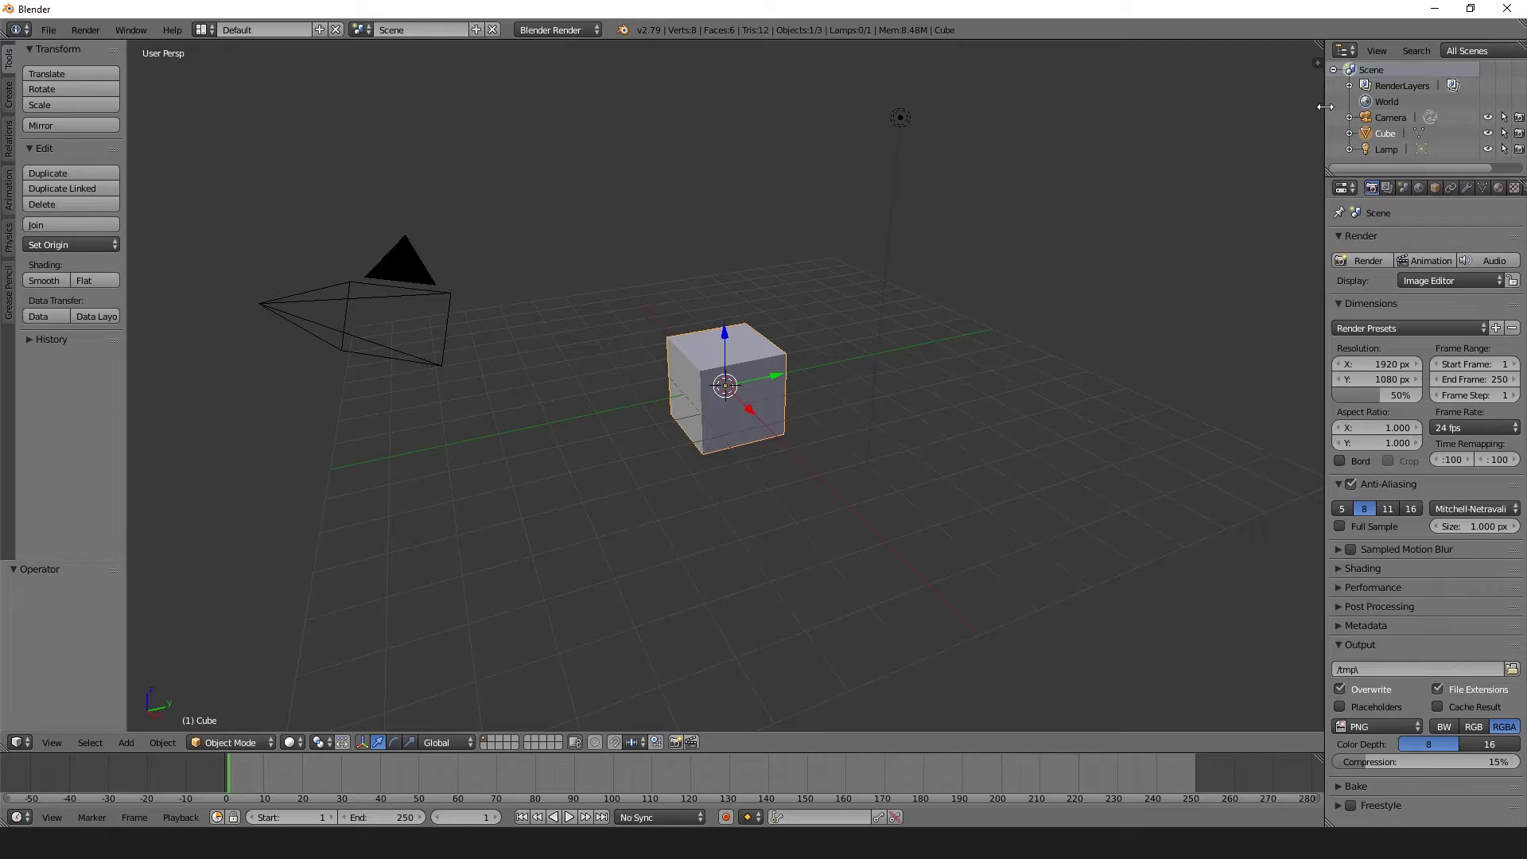
Move the 3D View/Properties border left to widen the Outliner and Properties area.
drag(1325, 105, 1286, 157)
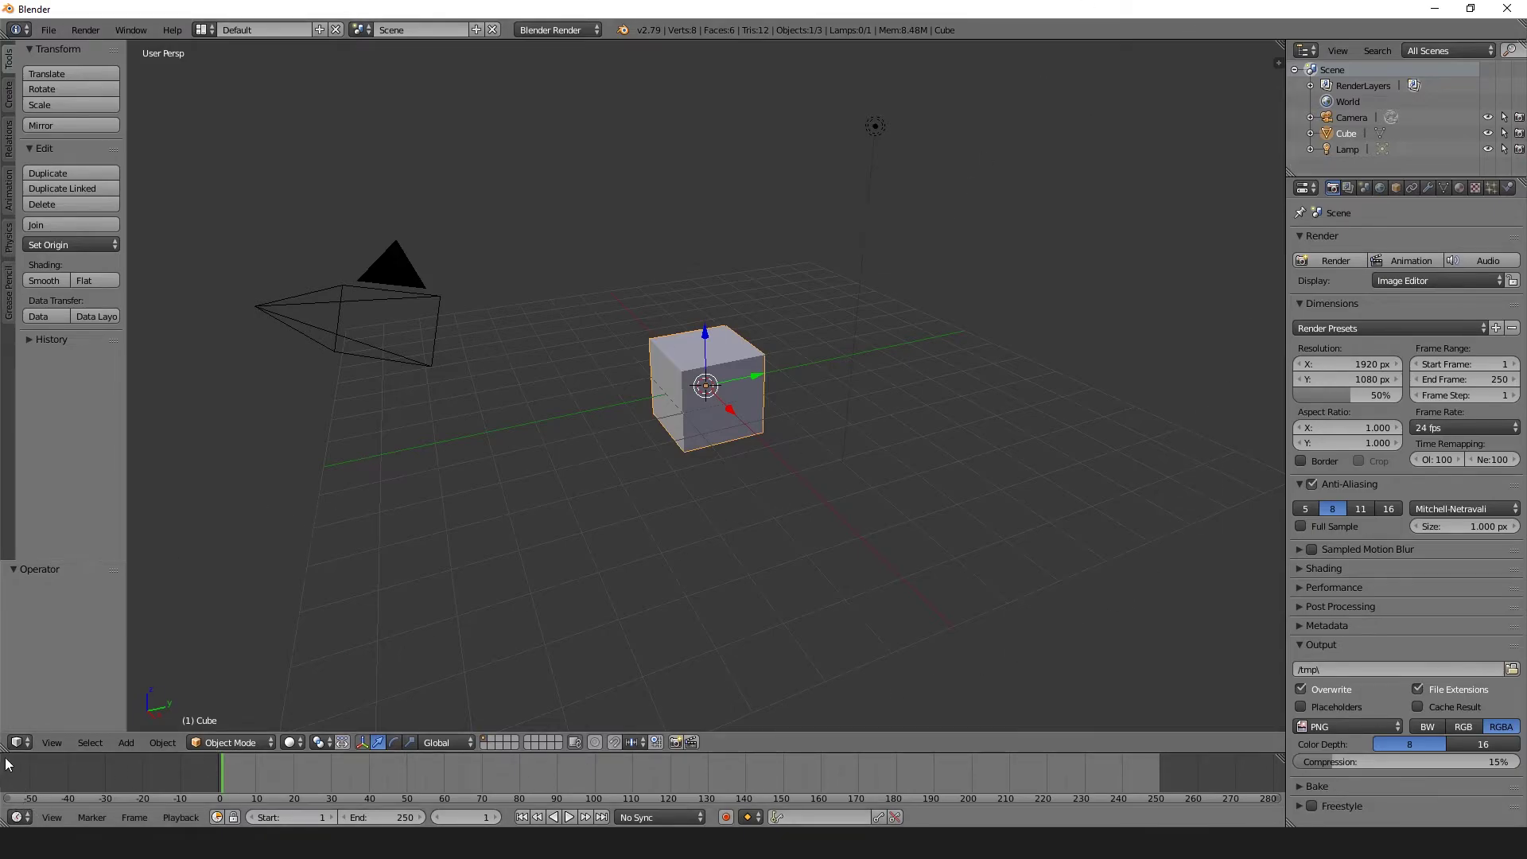
Split the 3D View into two, rejoin it, then merge the timeline into the 3D View.
drag(4, 748, 75, 326)
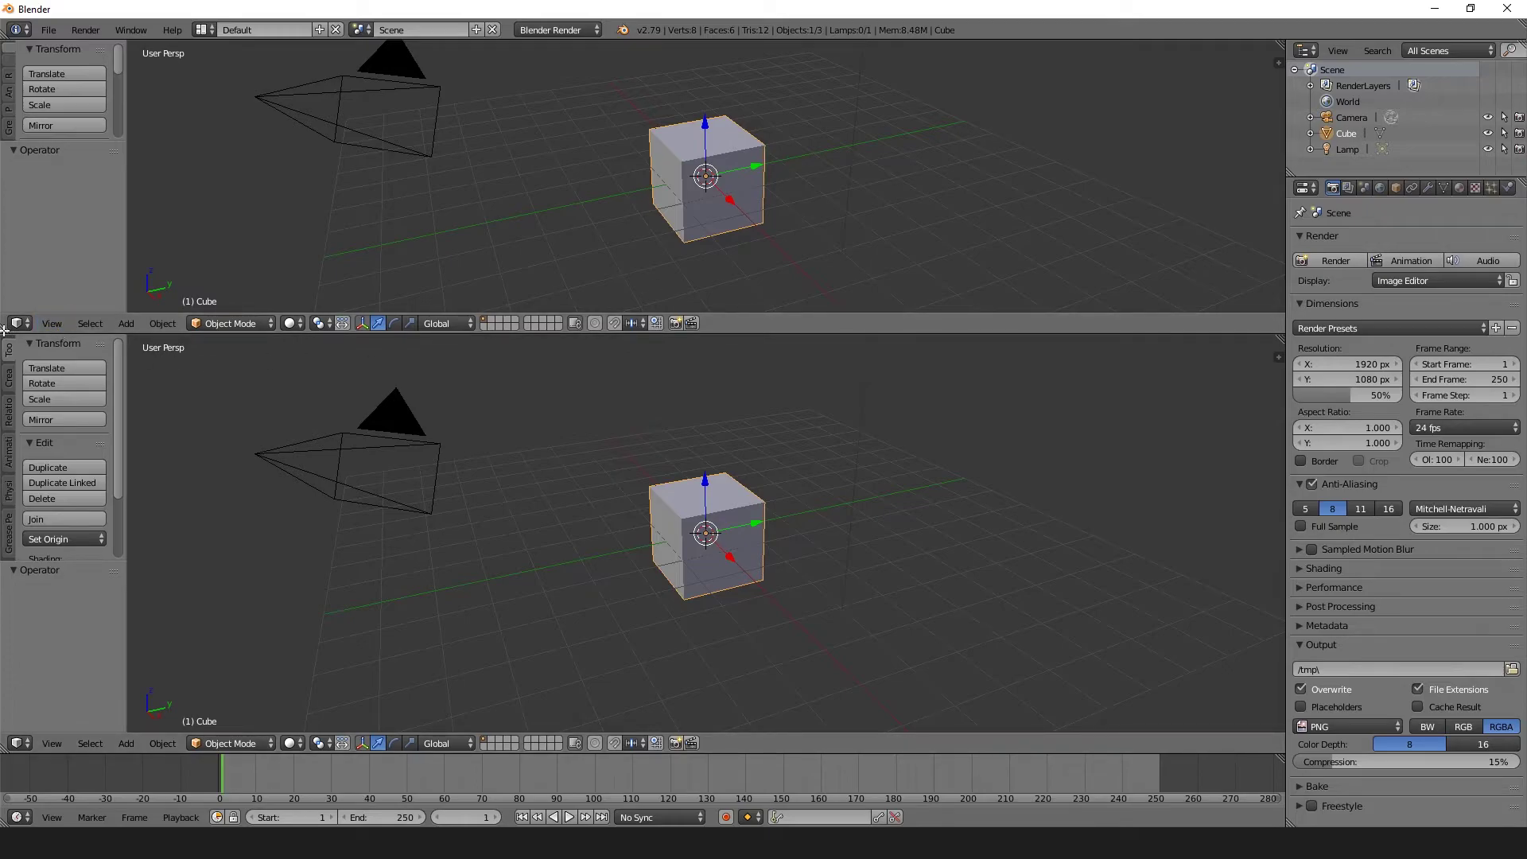
drag(5, 331, 696, 368)
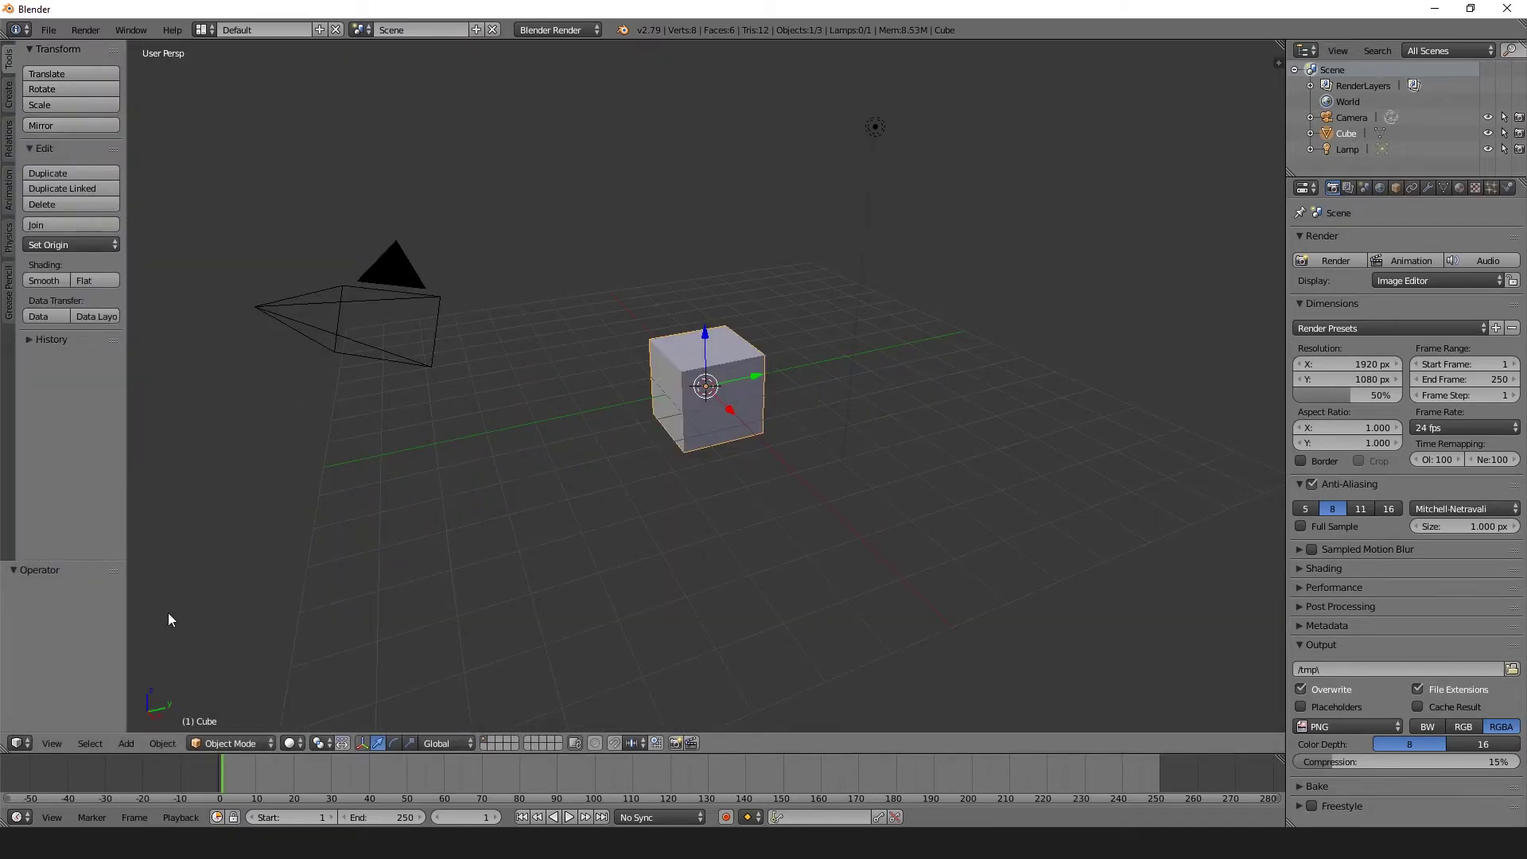
drag(8, 755, 655, 792)
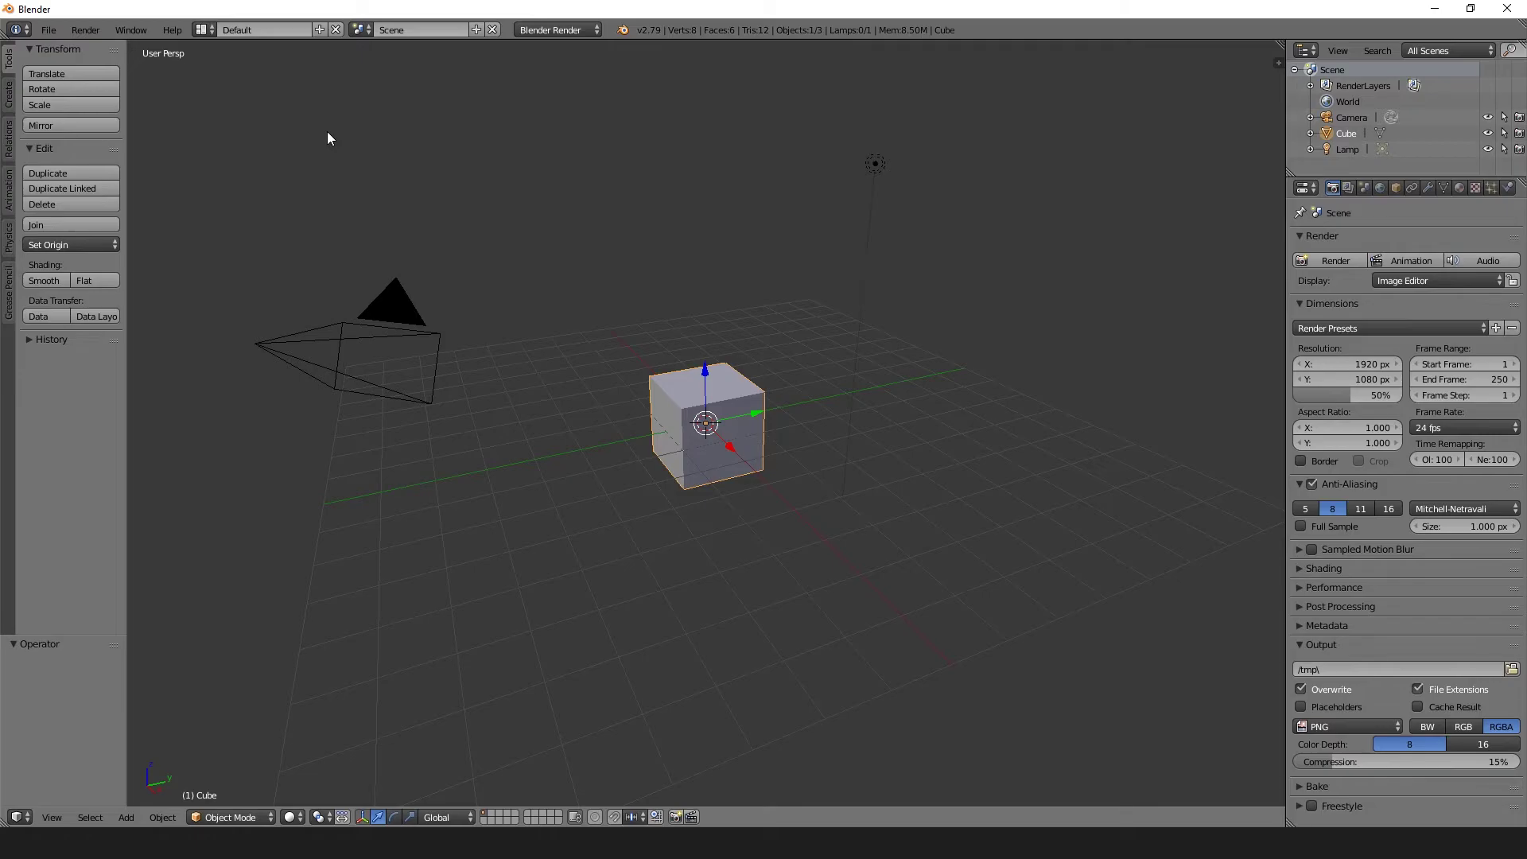
Cycle through screen layouts, then load and confirm factory settings from the File menu.
key(ctrl+Right)
key(ctrl+Right)
key(ctrl+Right)
key(ctrl+Left)
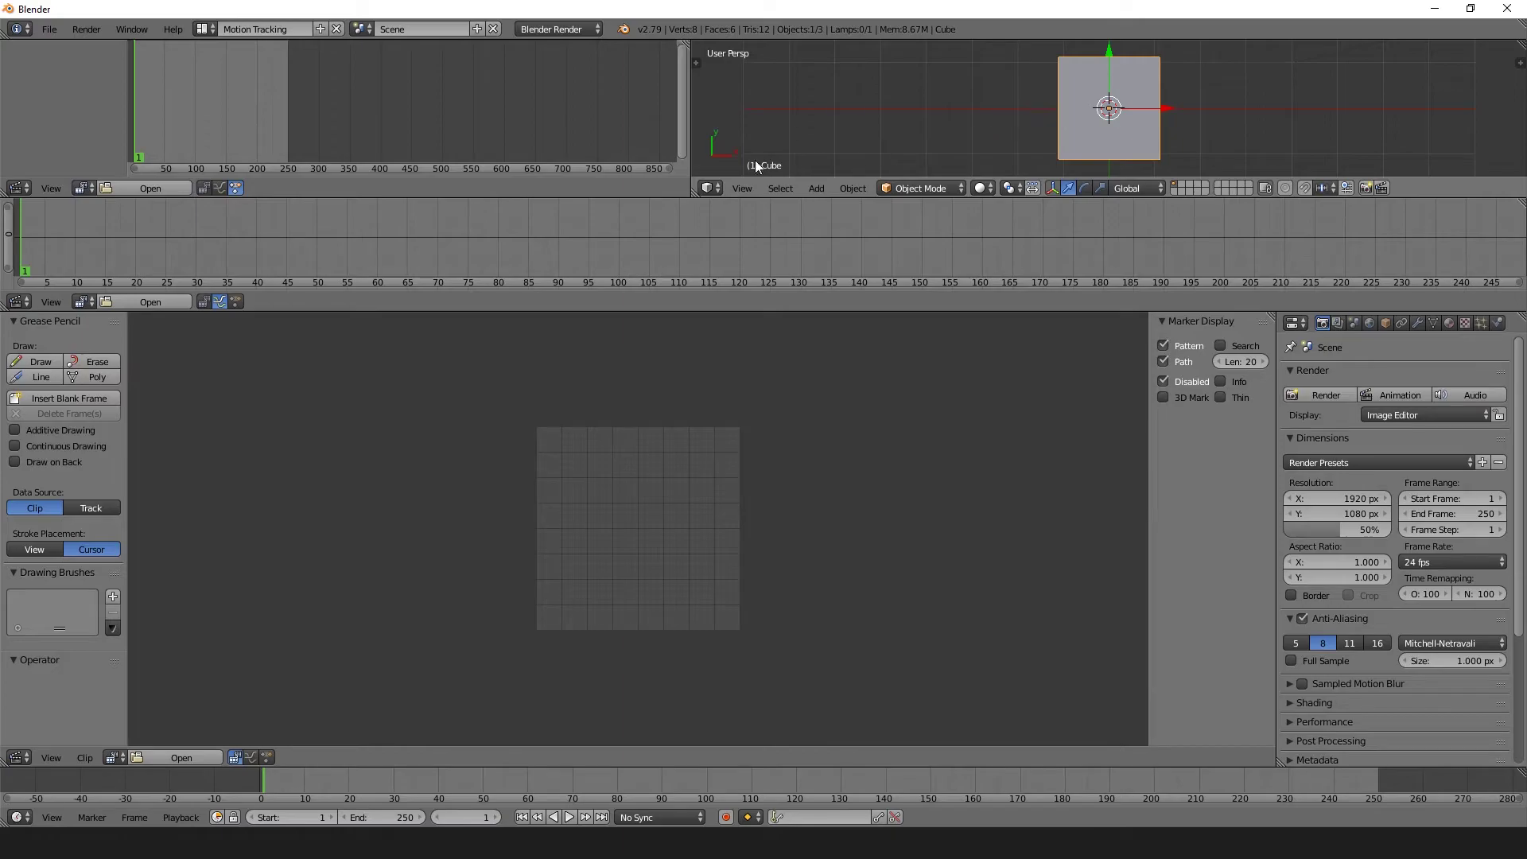
click(49, 30)
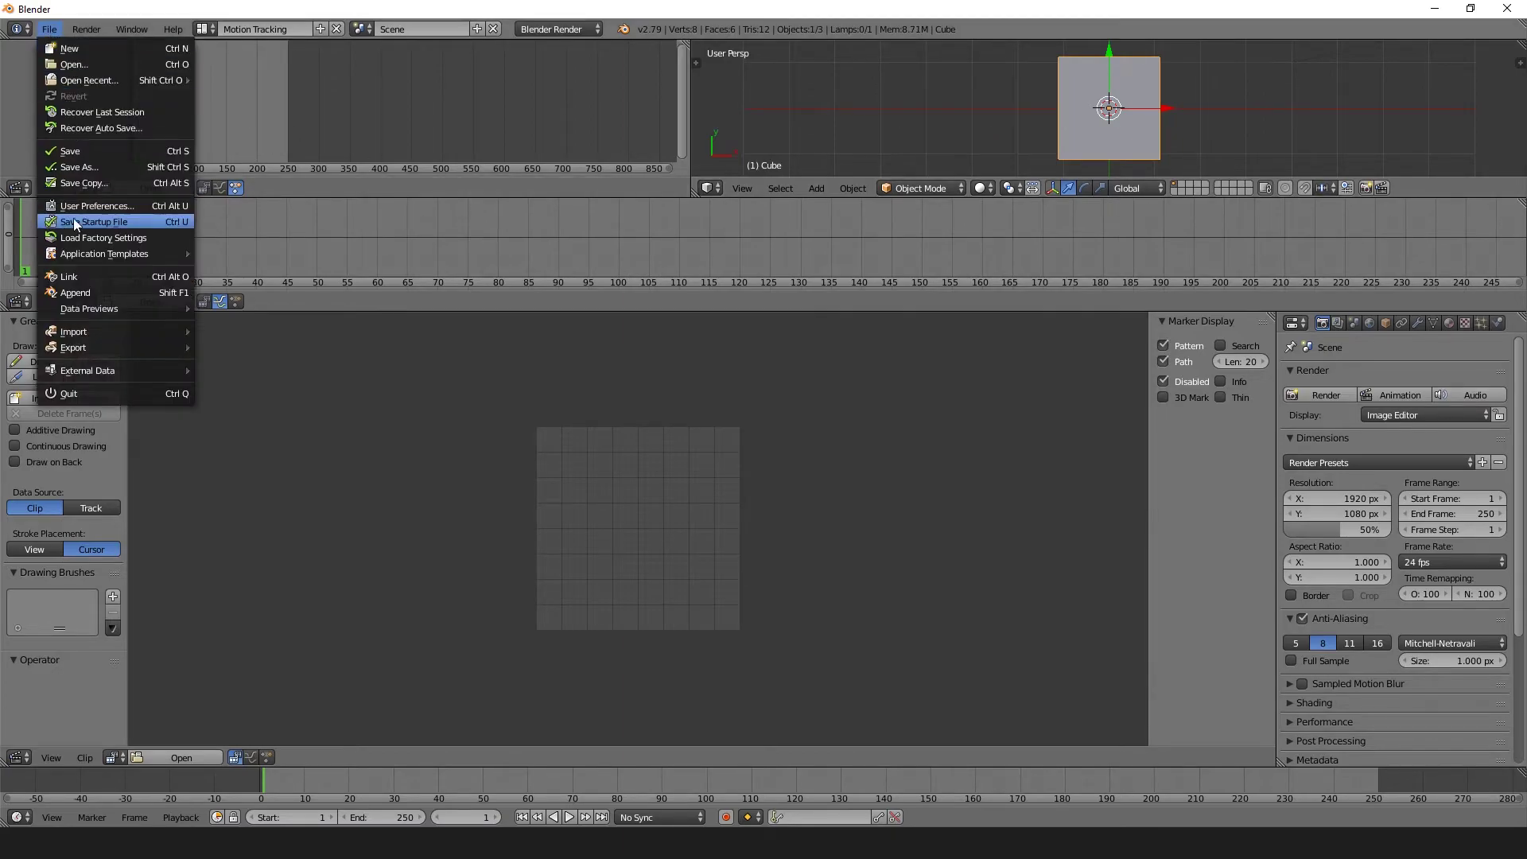
click(132, 235)
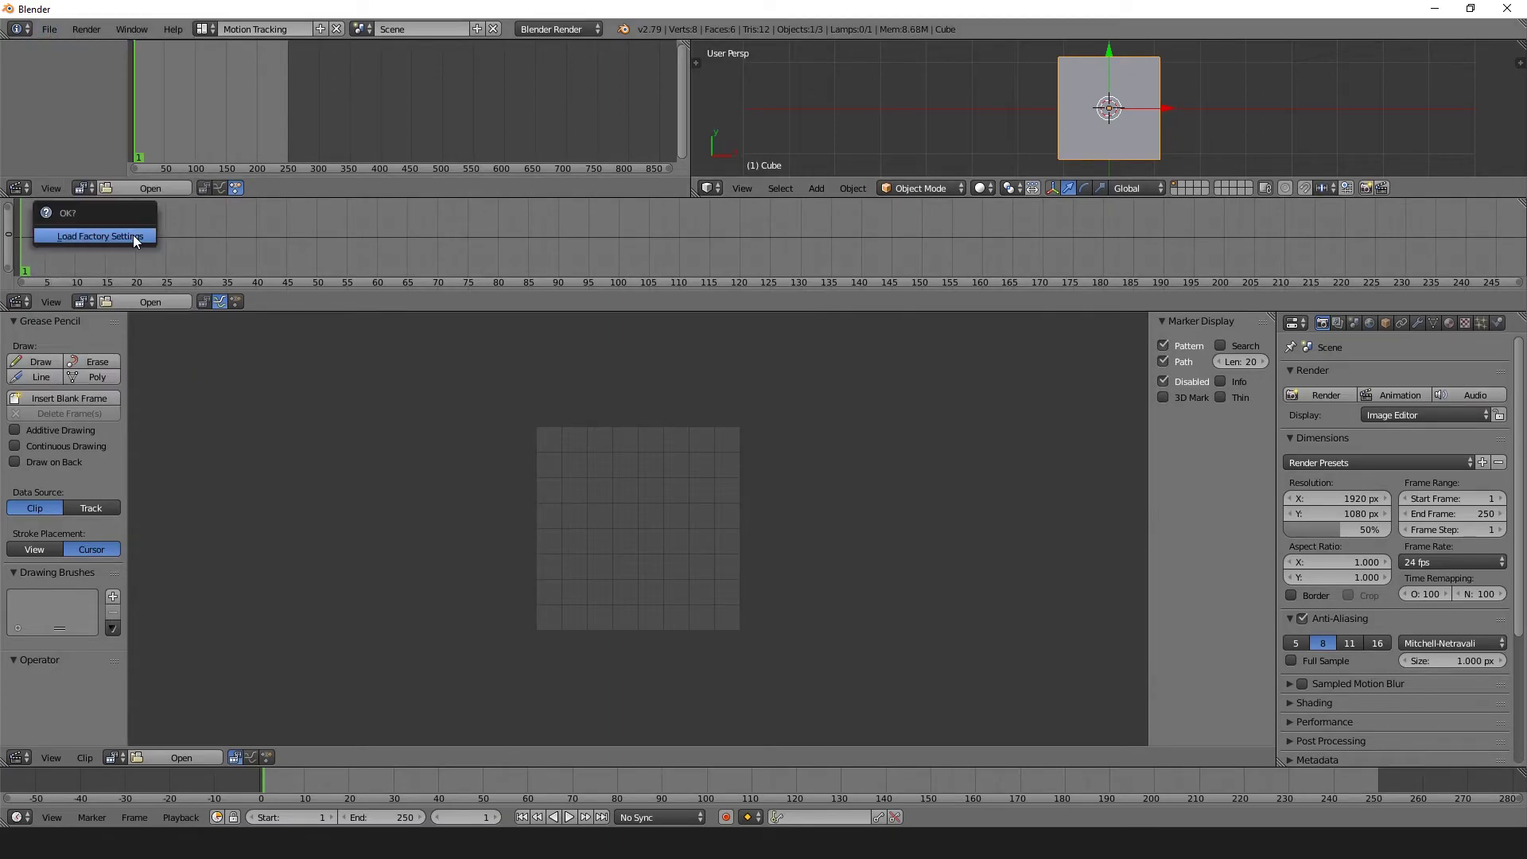
click(68, 236)
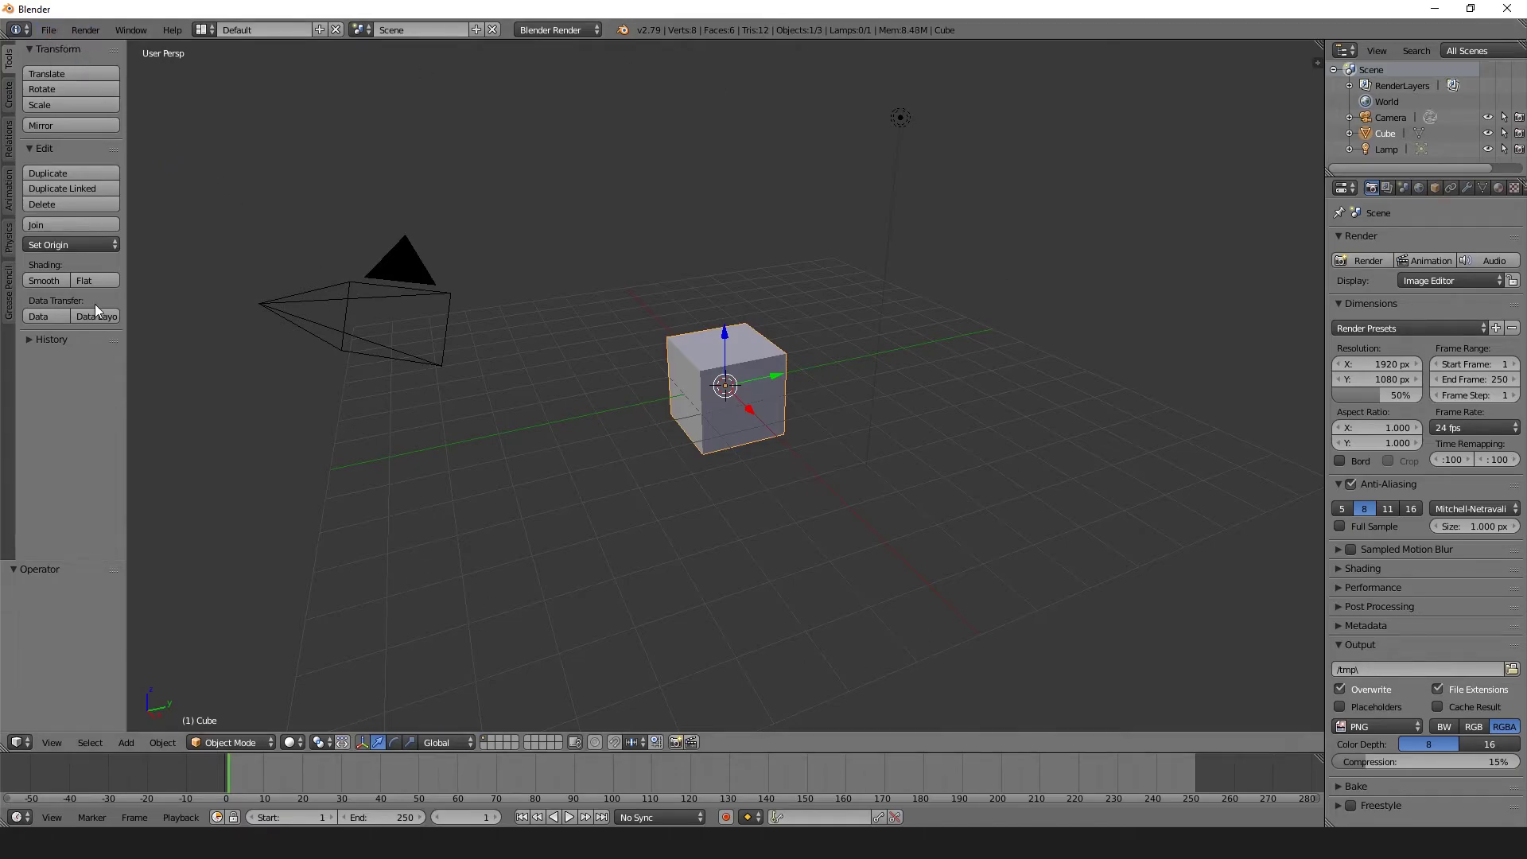
Switch the render engine to Cycles Render and merge the timeline into the 3D View.
click(571, 31)
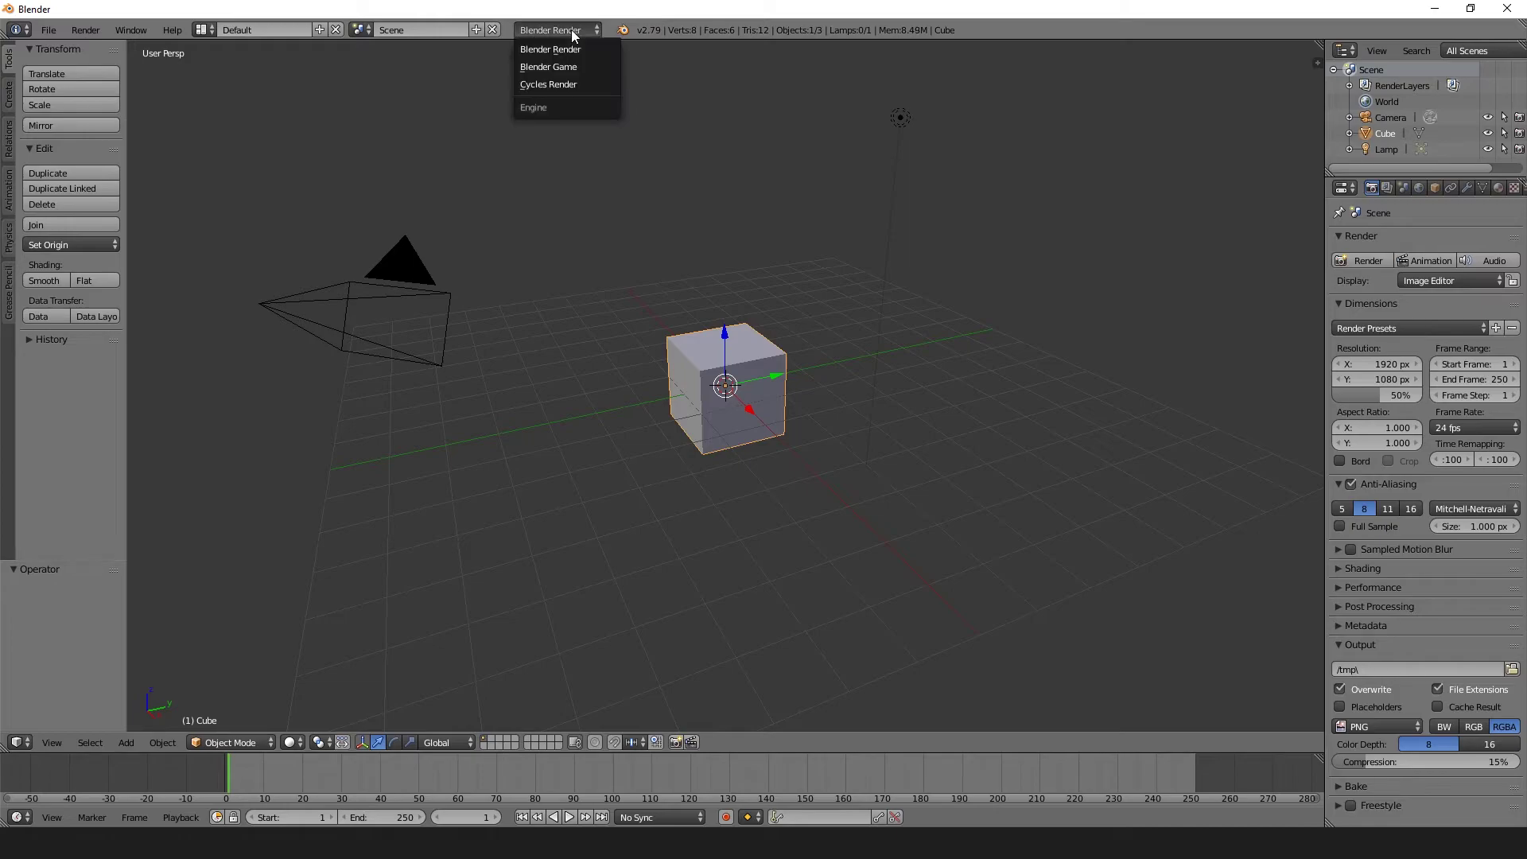
click(565, 72)
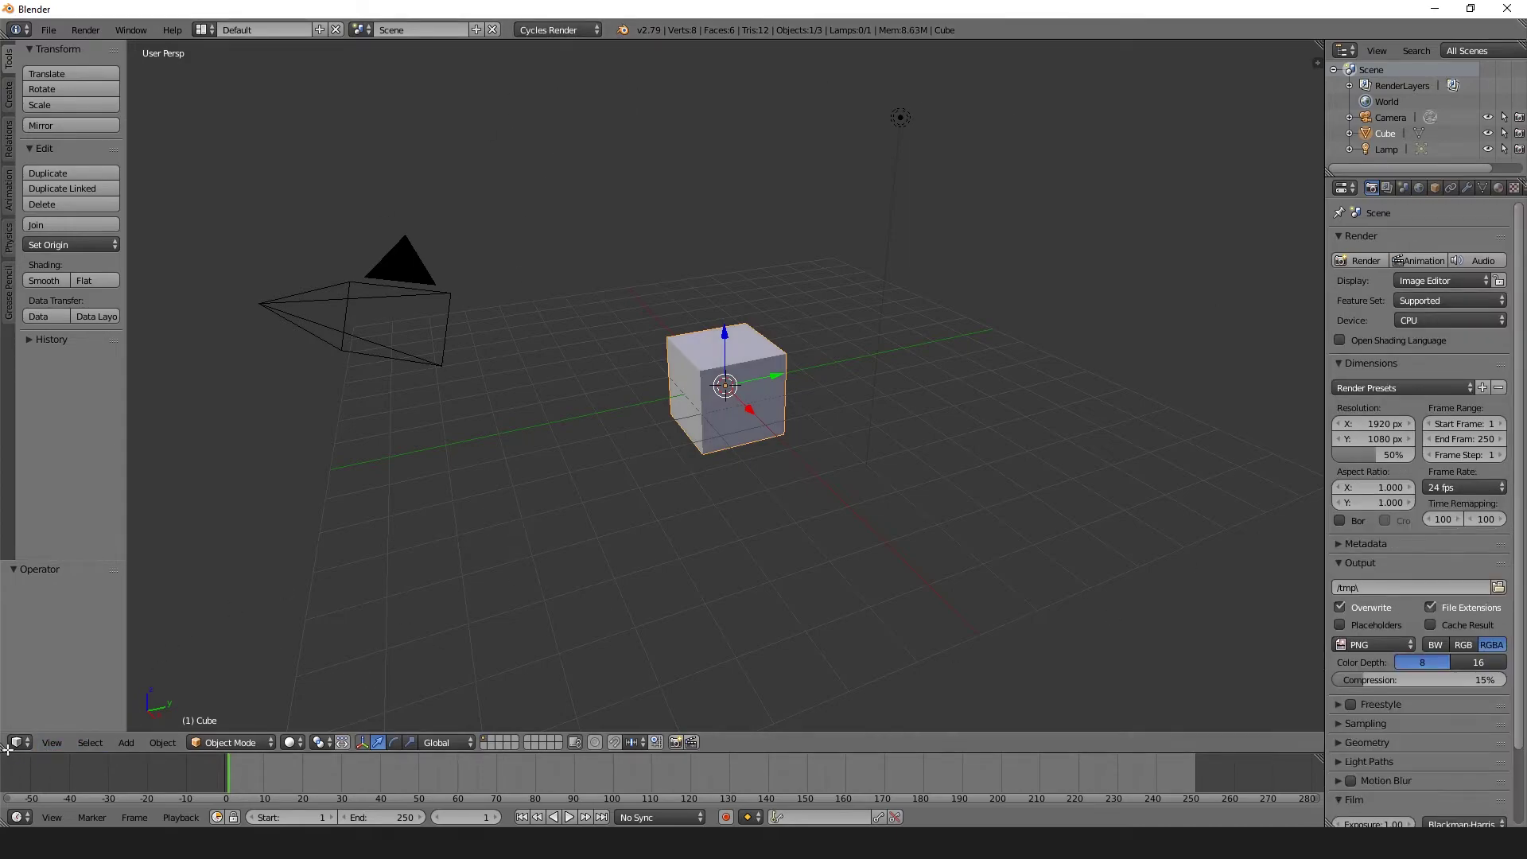
drag(7, 748, 35, 787)
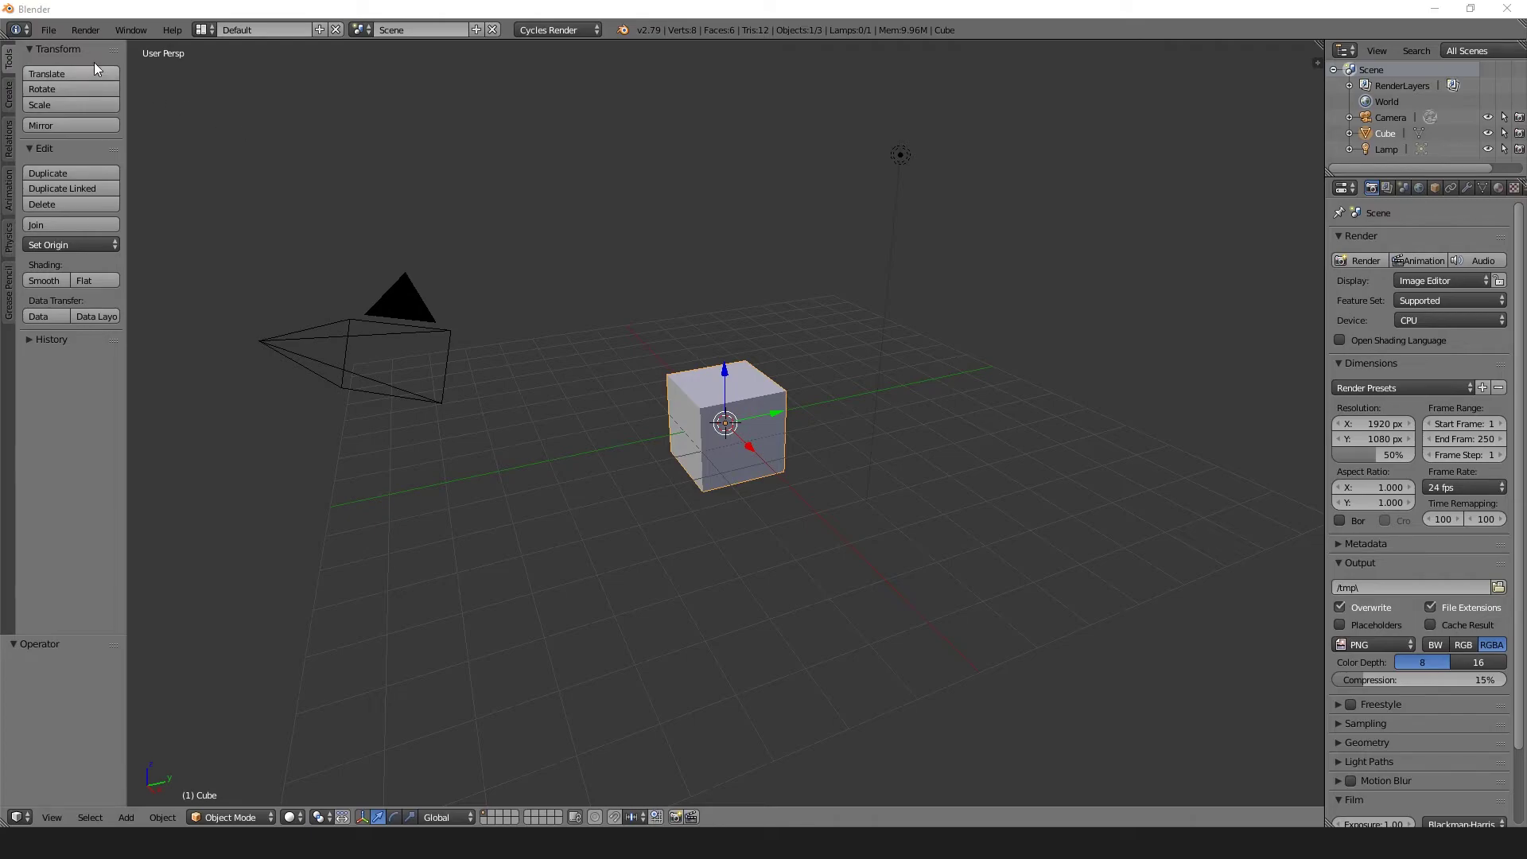
Open User Preferences from the File menu, reposition it, and enable the 3D View: Screencast Keys add-on.
click(48, 32)
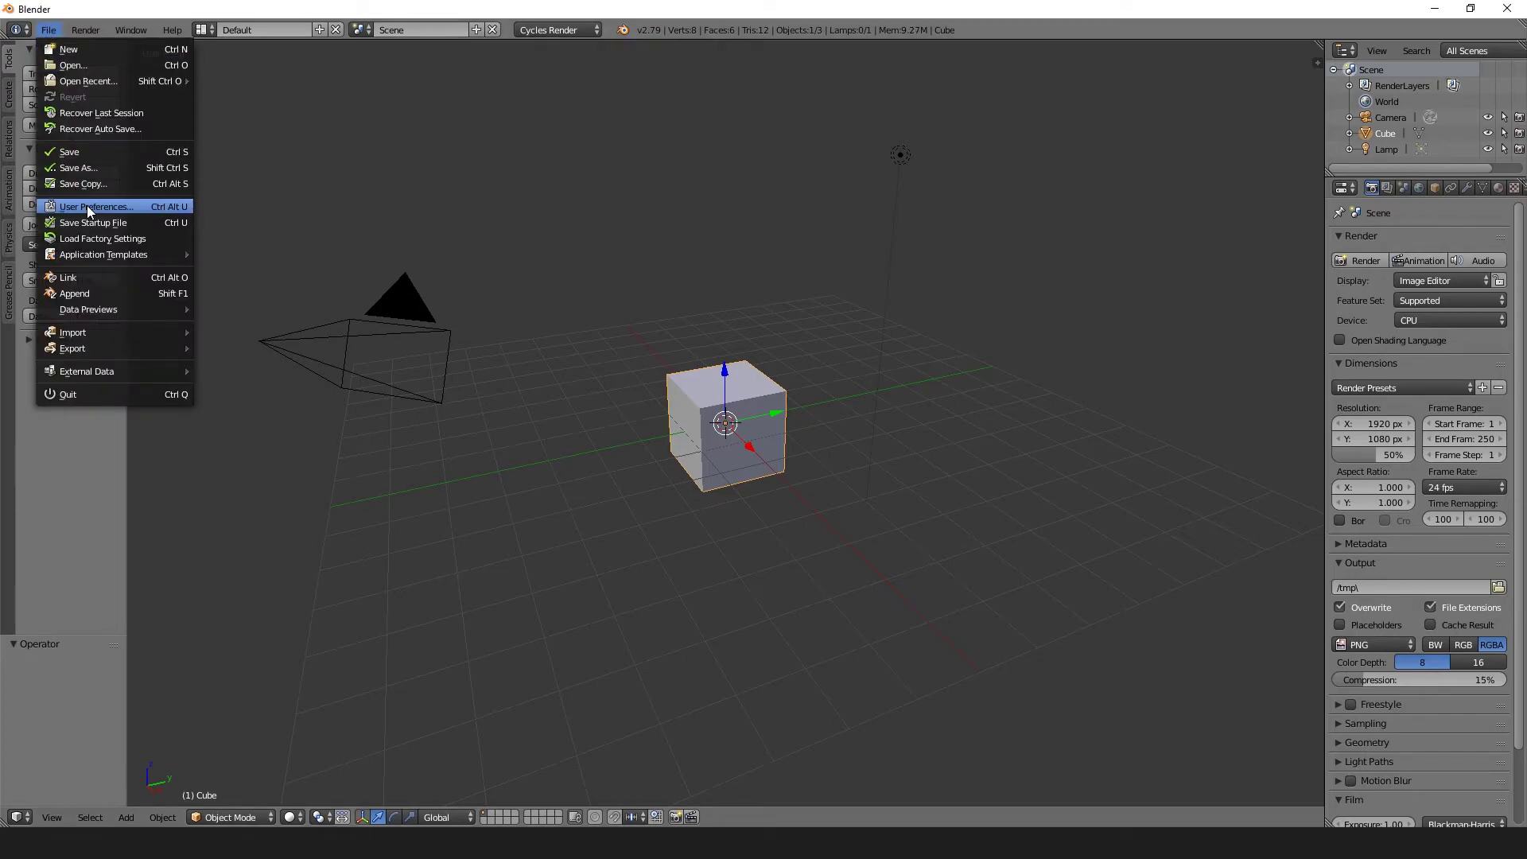
click(143, 205)
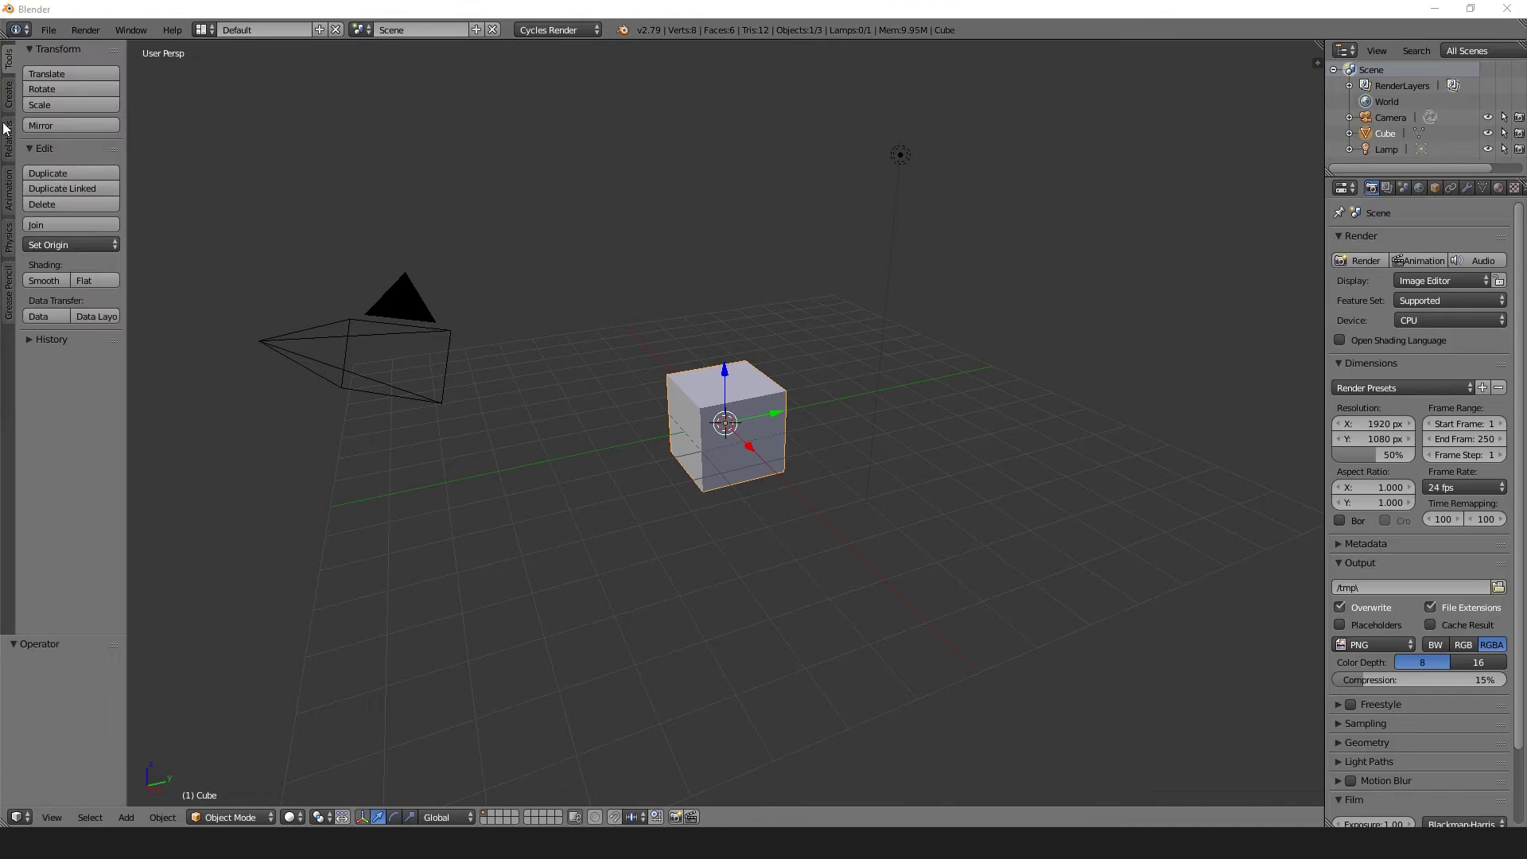
drag(542, 140, 694, 119)
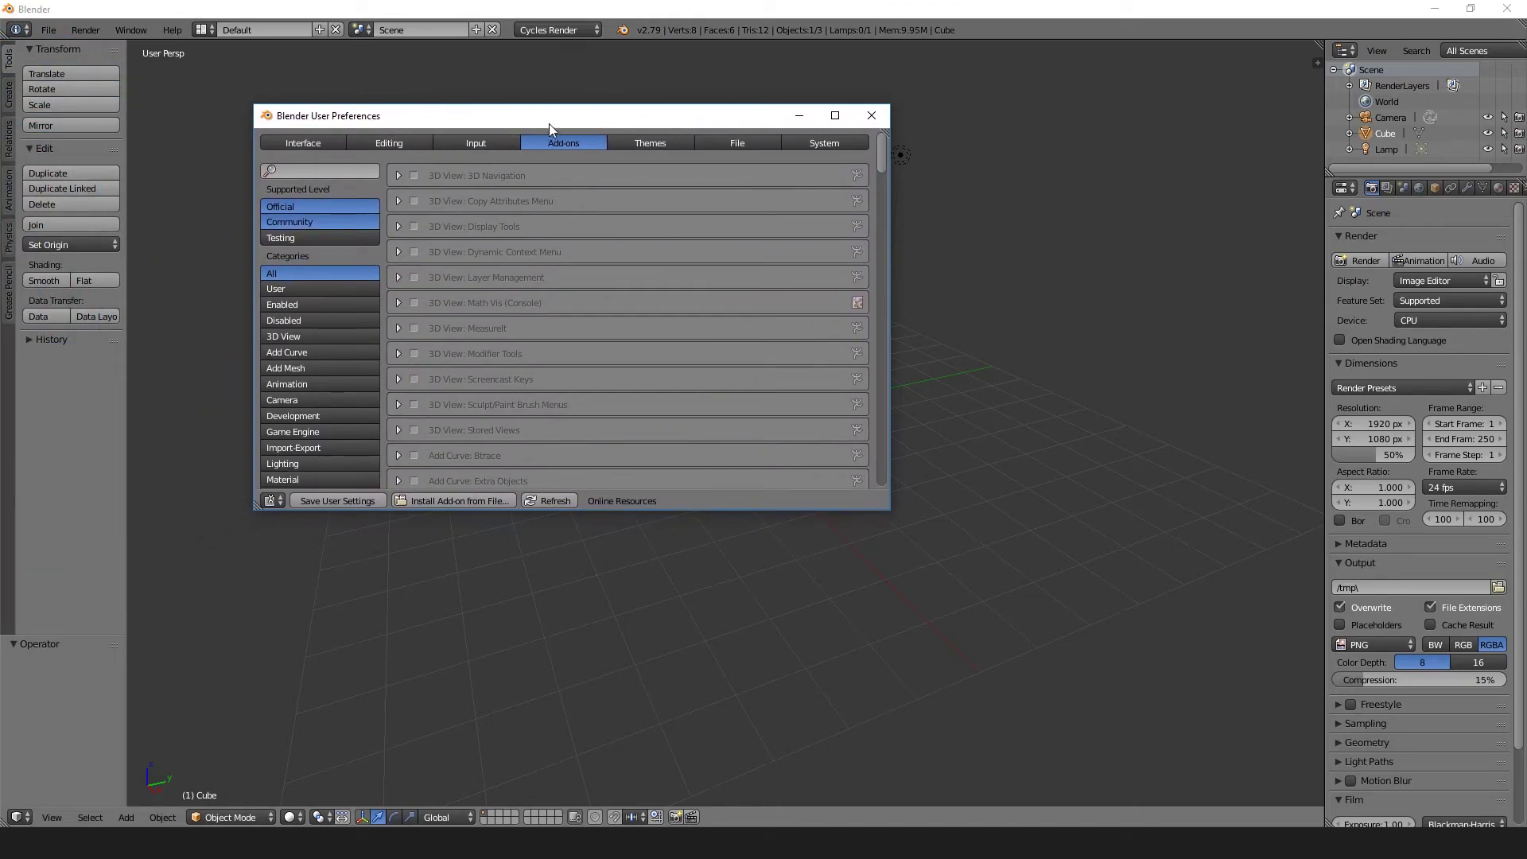
drag(547, 122, 561, 172)
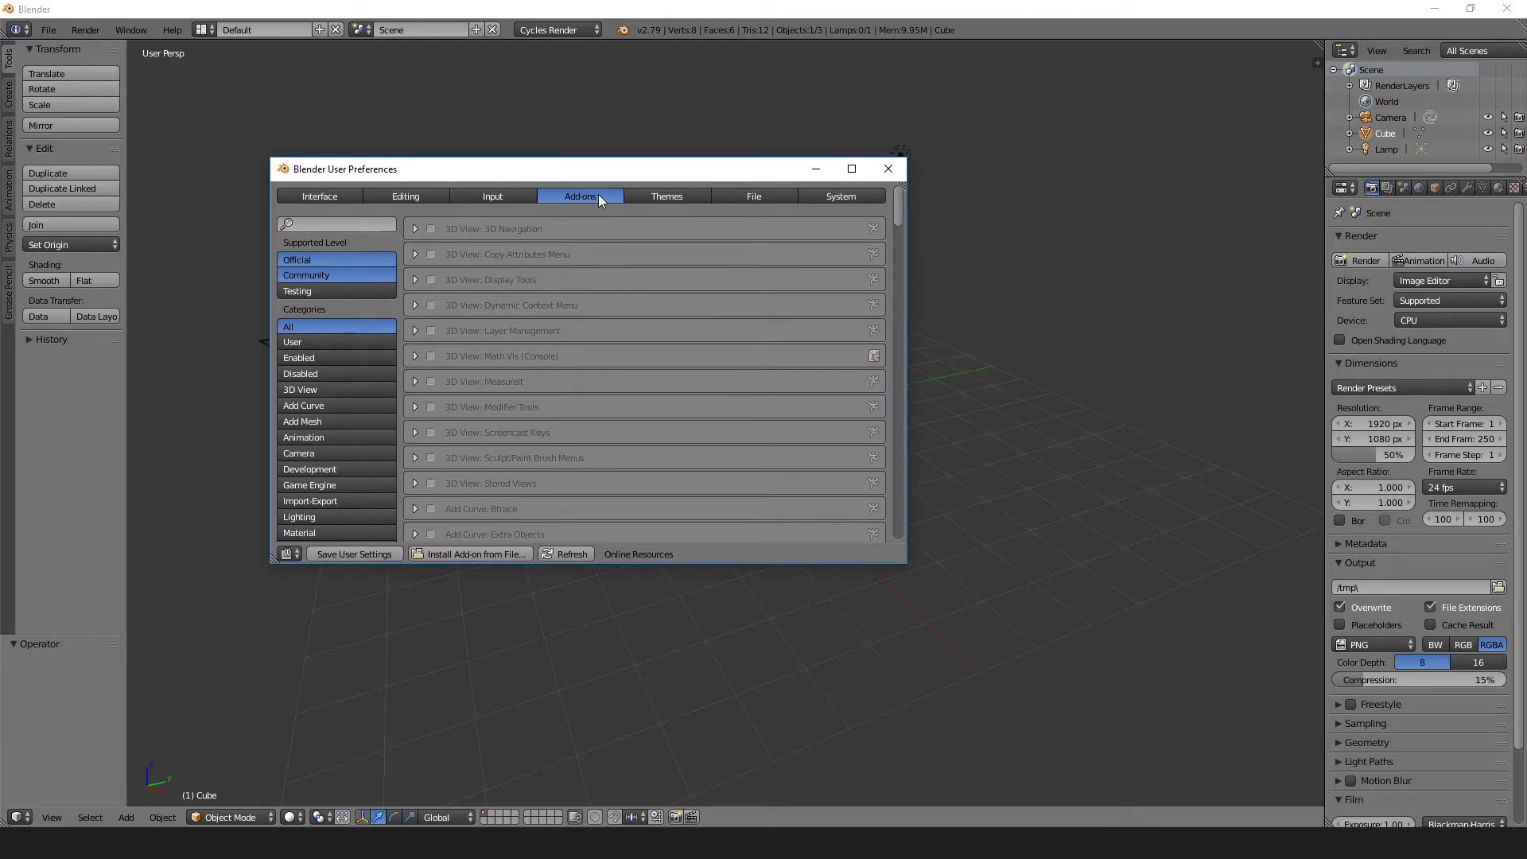
click(428, 434)
Start the Screencast Keys display from the 3D view sidebar, then hide the sidebar again.
click(812, 170)
key(n)
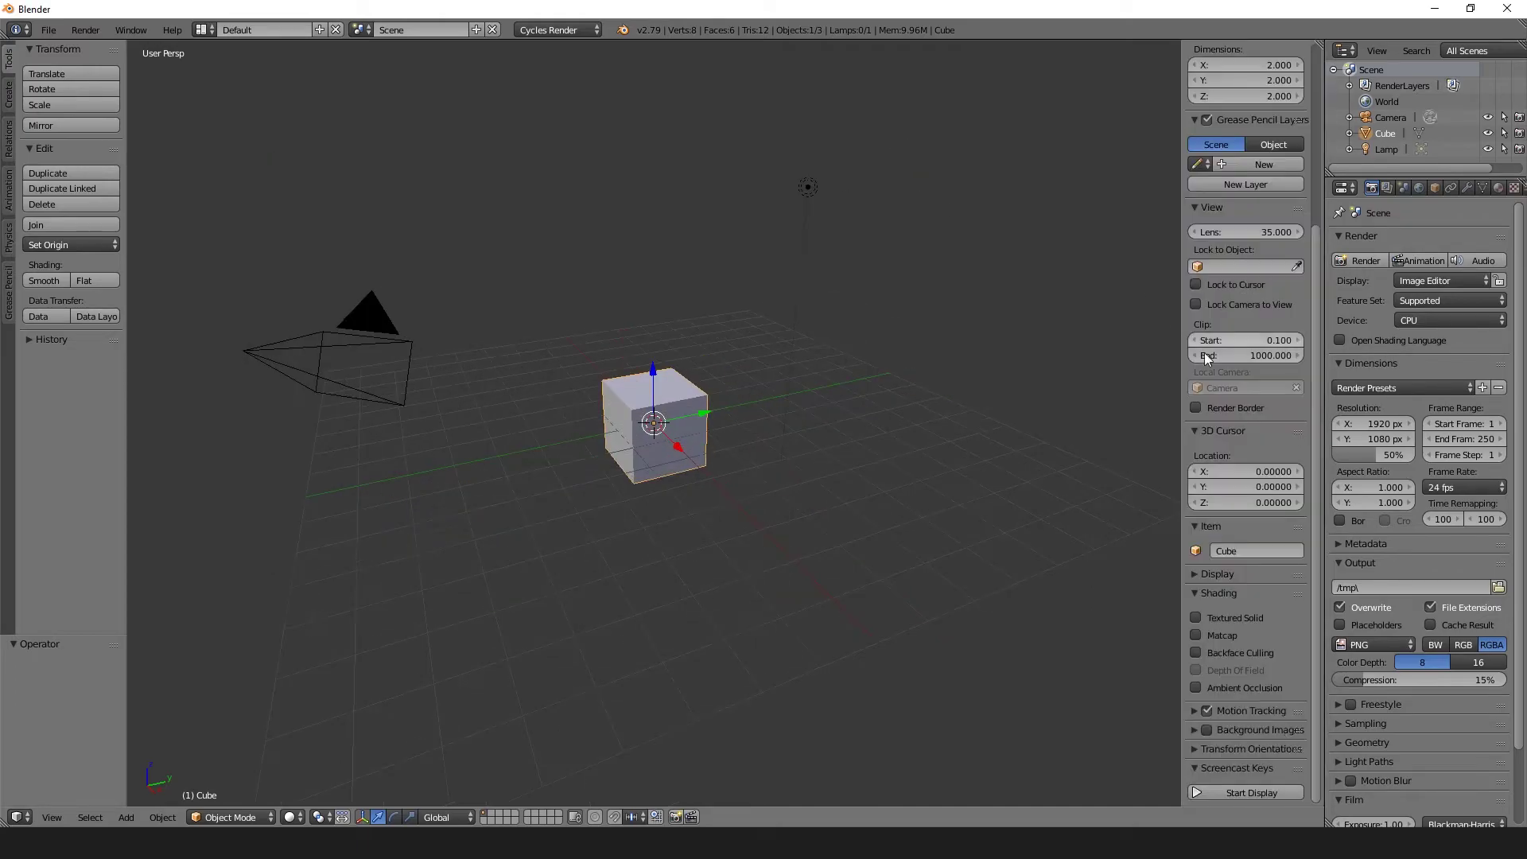
click(1249, 793)
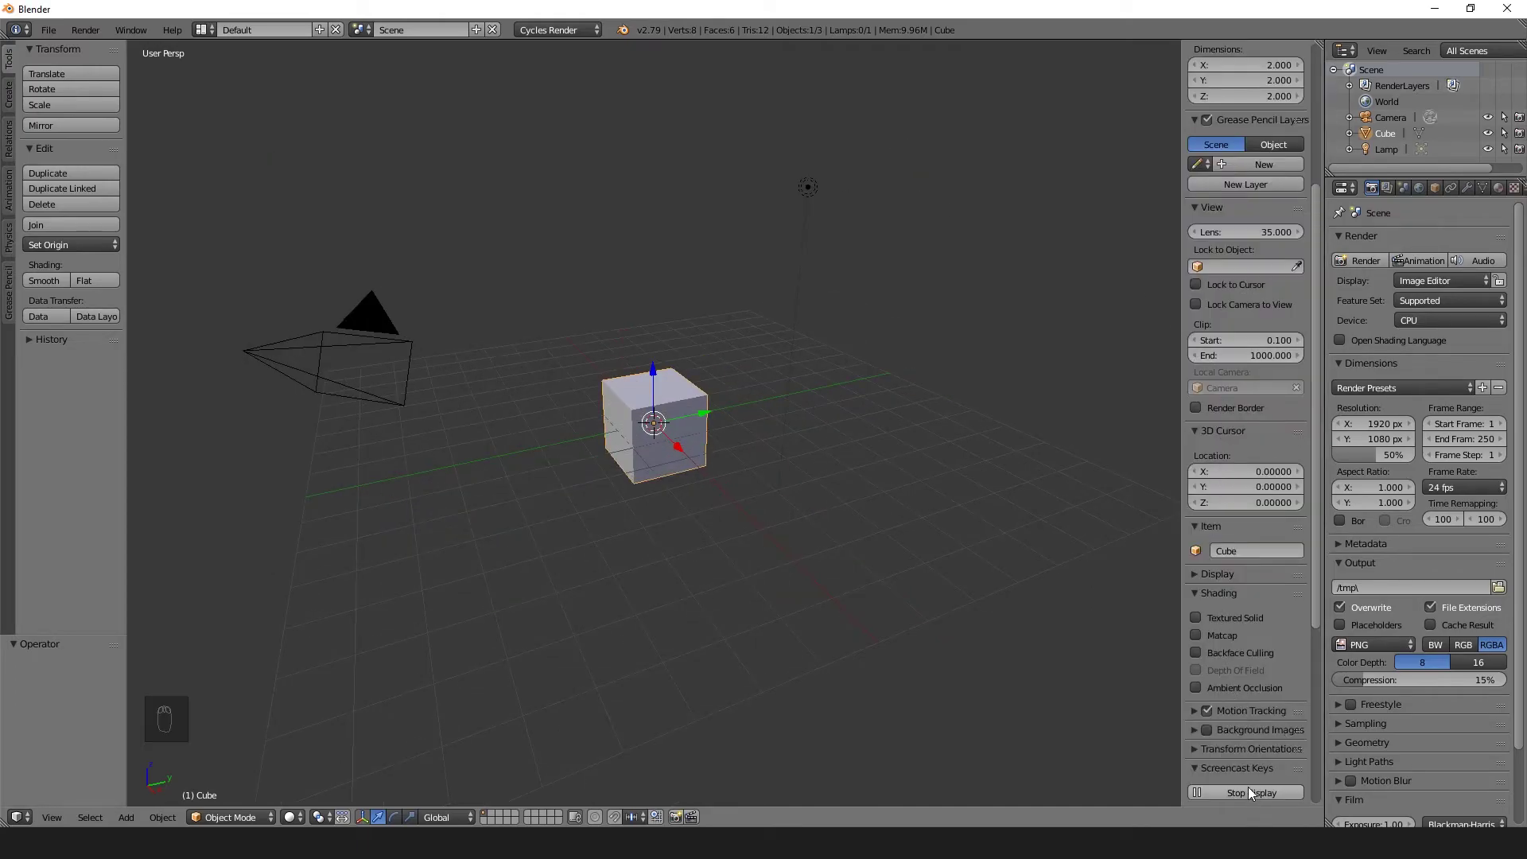
key(n)
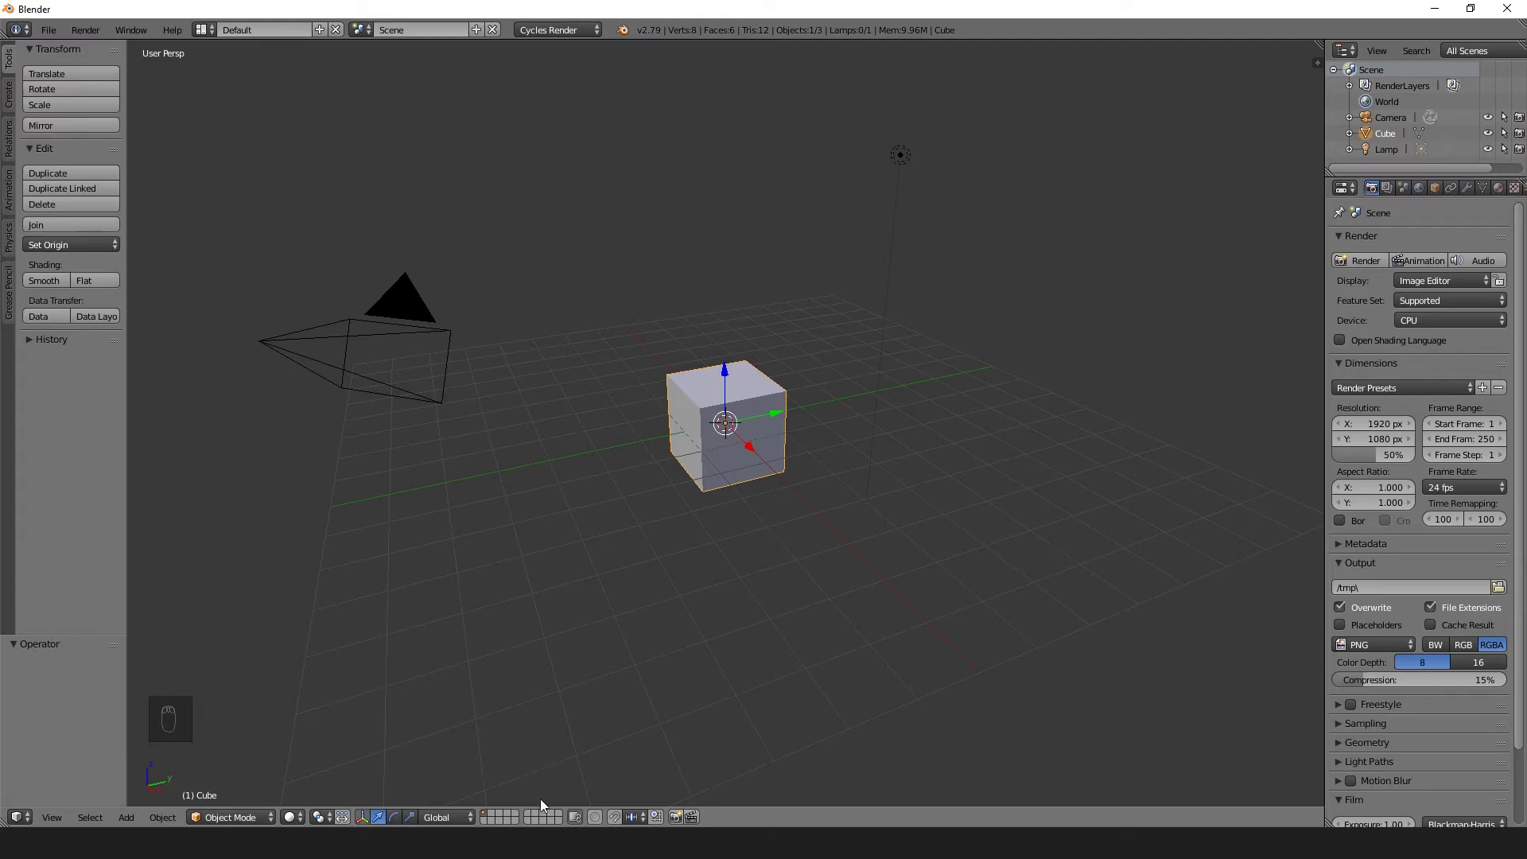
Show the Input page in User Preferences, enlarge the window, and move it to the right.
click(684, 768)
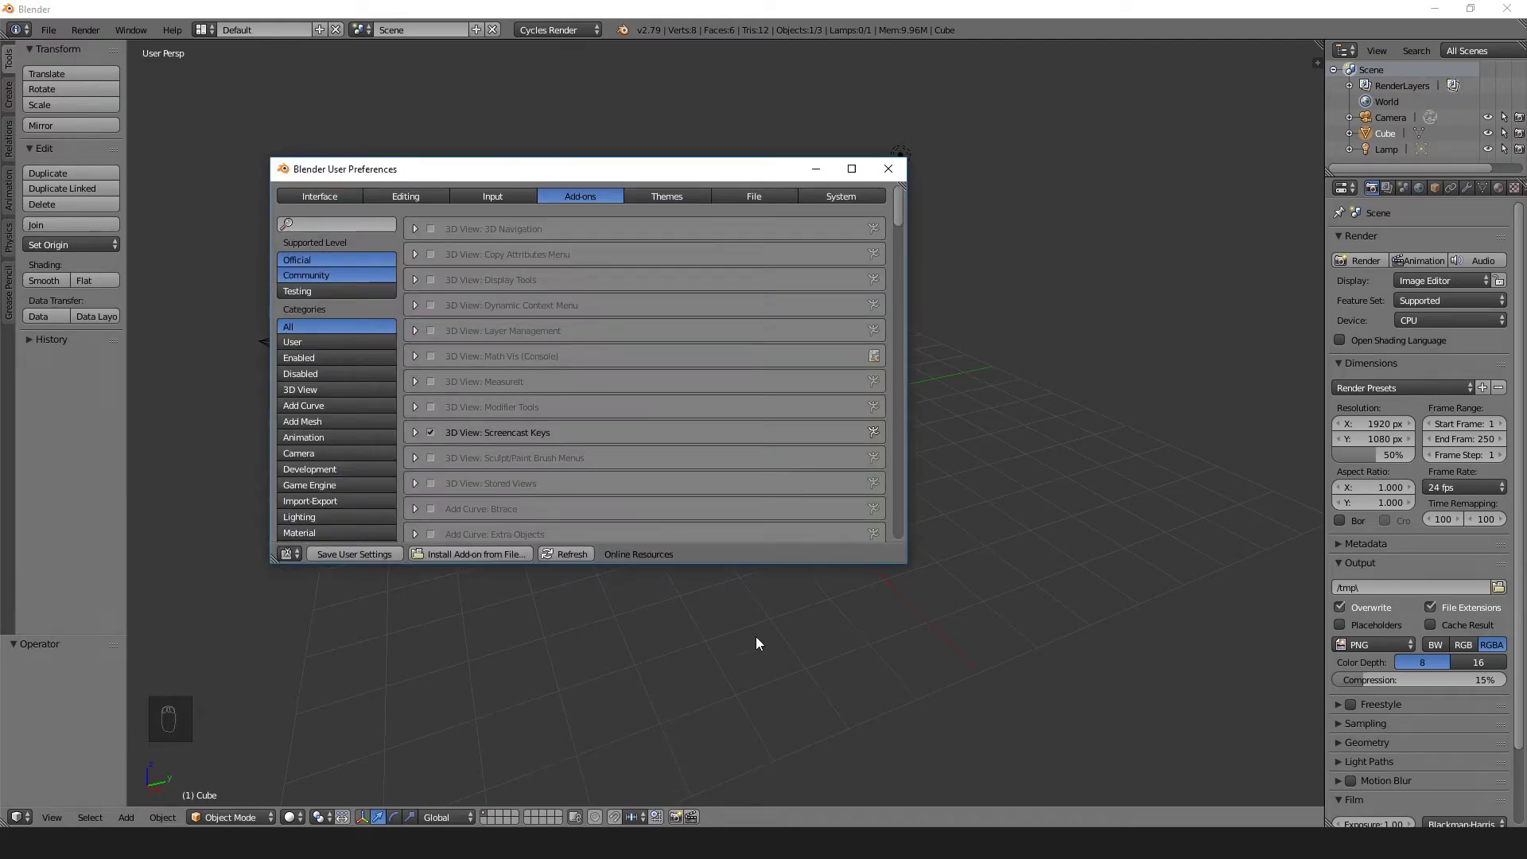
drag(482, 175, 554, 212)
click(563, 231)
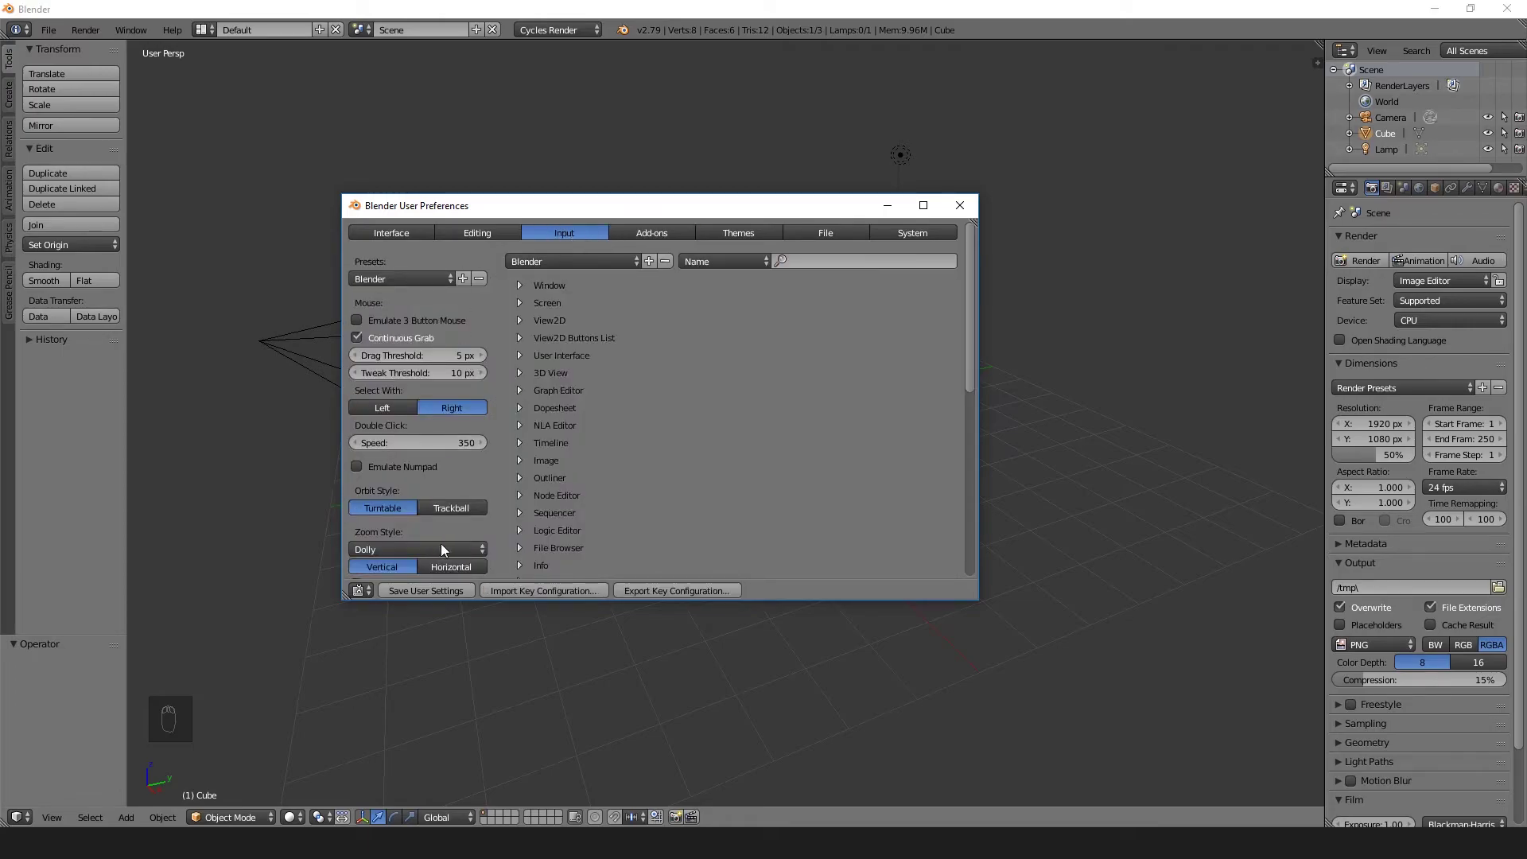
drag(829, 599, 832, 781)
drag(646, 196, 650, 64)
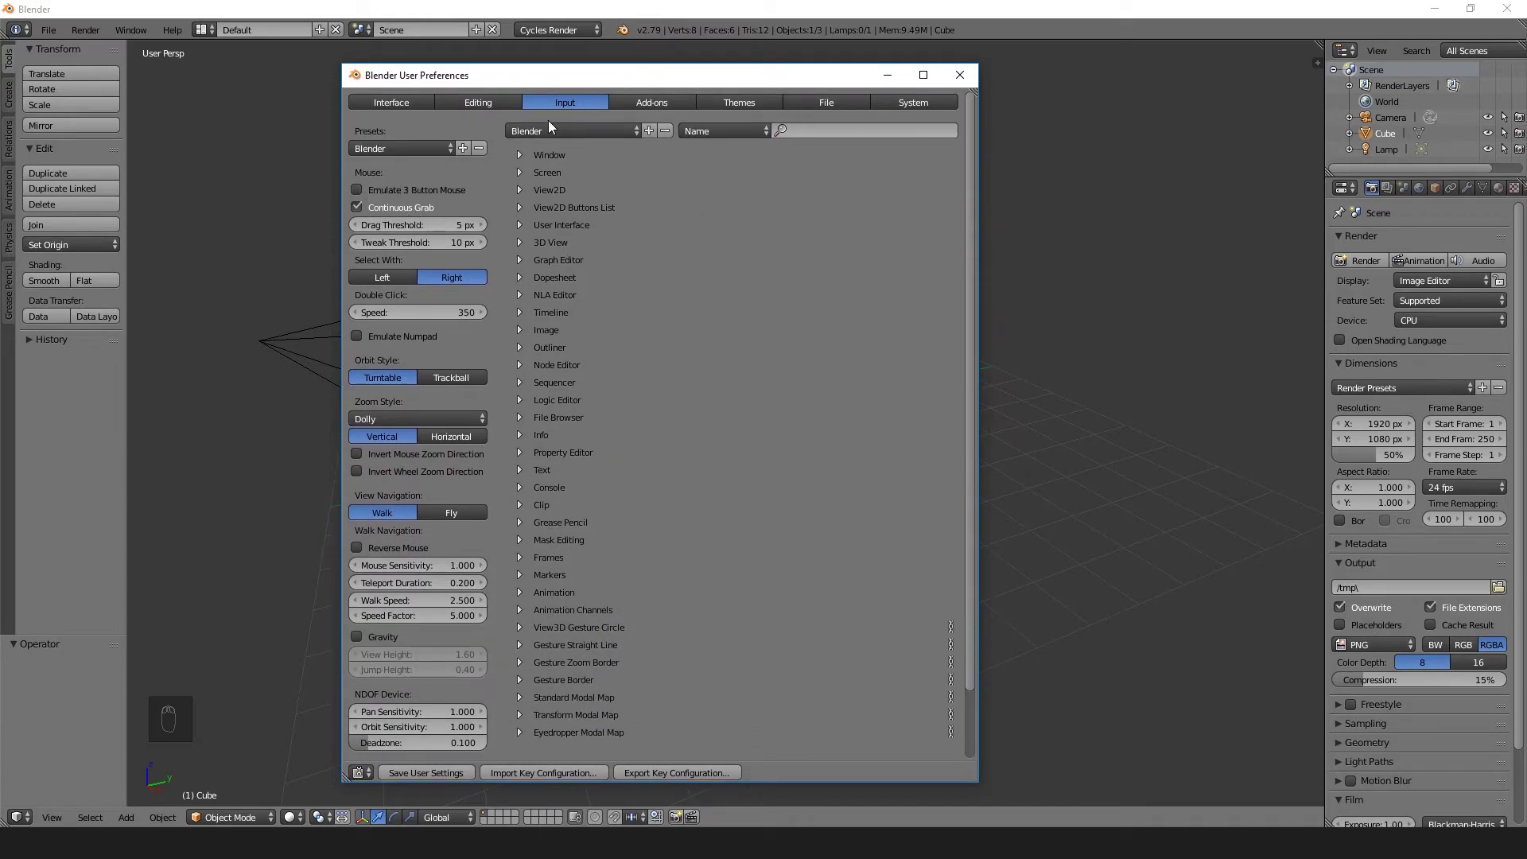
drag(517, 75, 1109, 75)
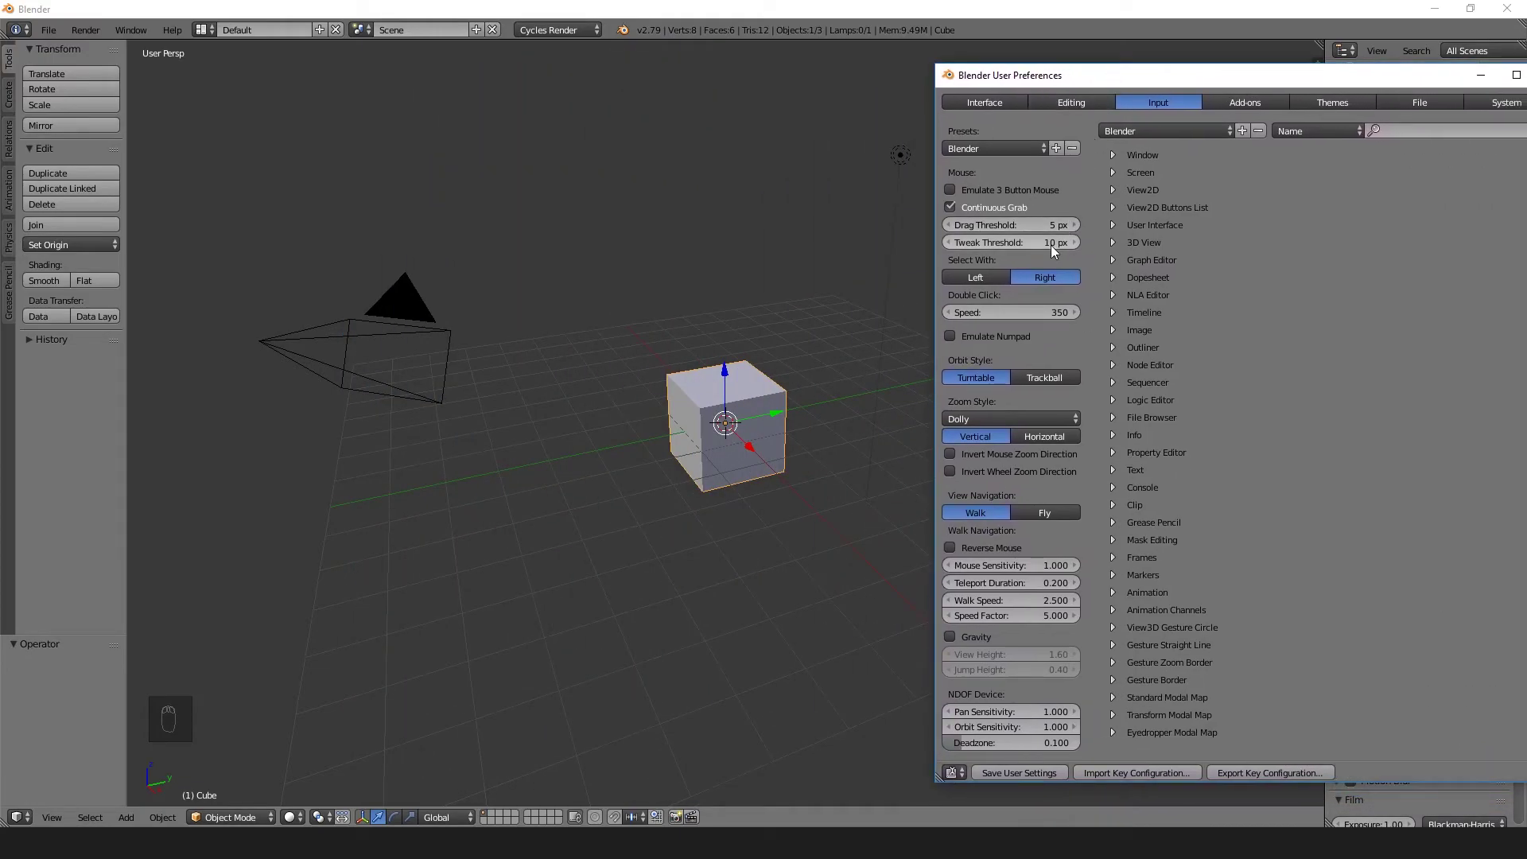
Right-click the camera, lamp and cube in turn, ending with the camera selected.
right_click(406, 302)
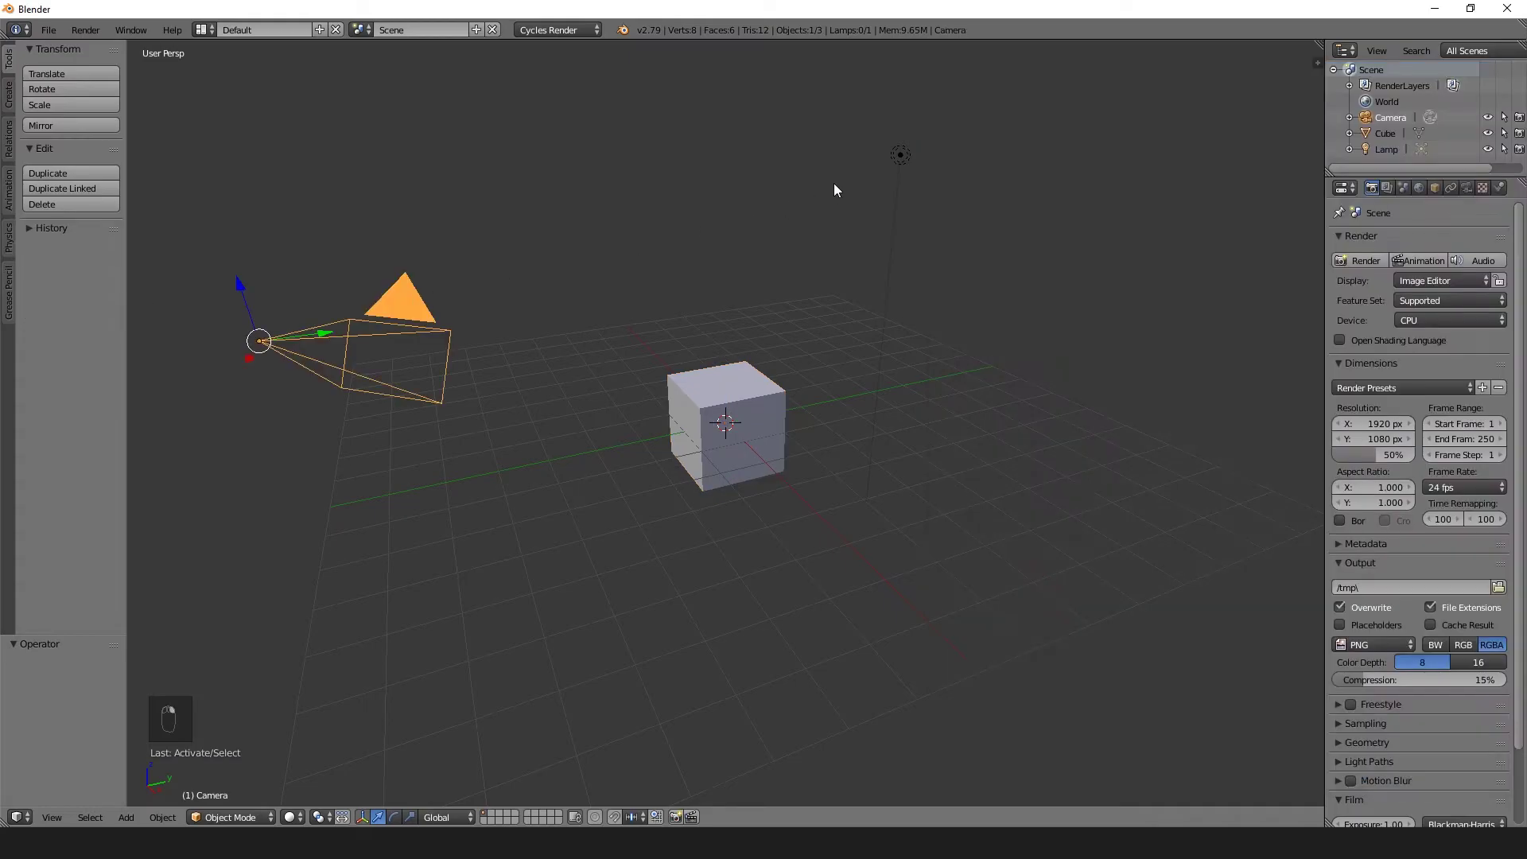
right_click(900, 154)
right_click(752, 367)
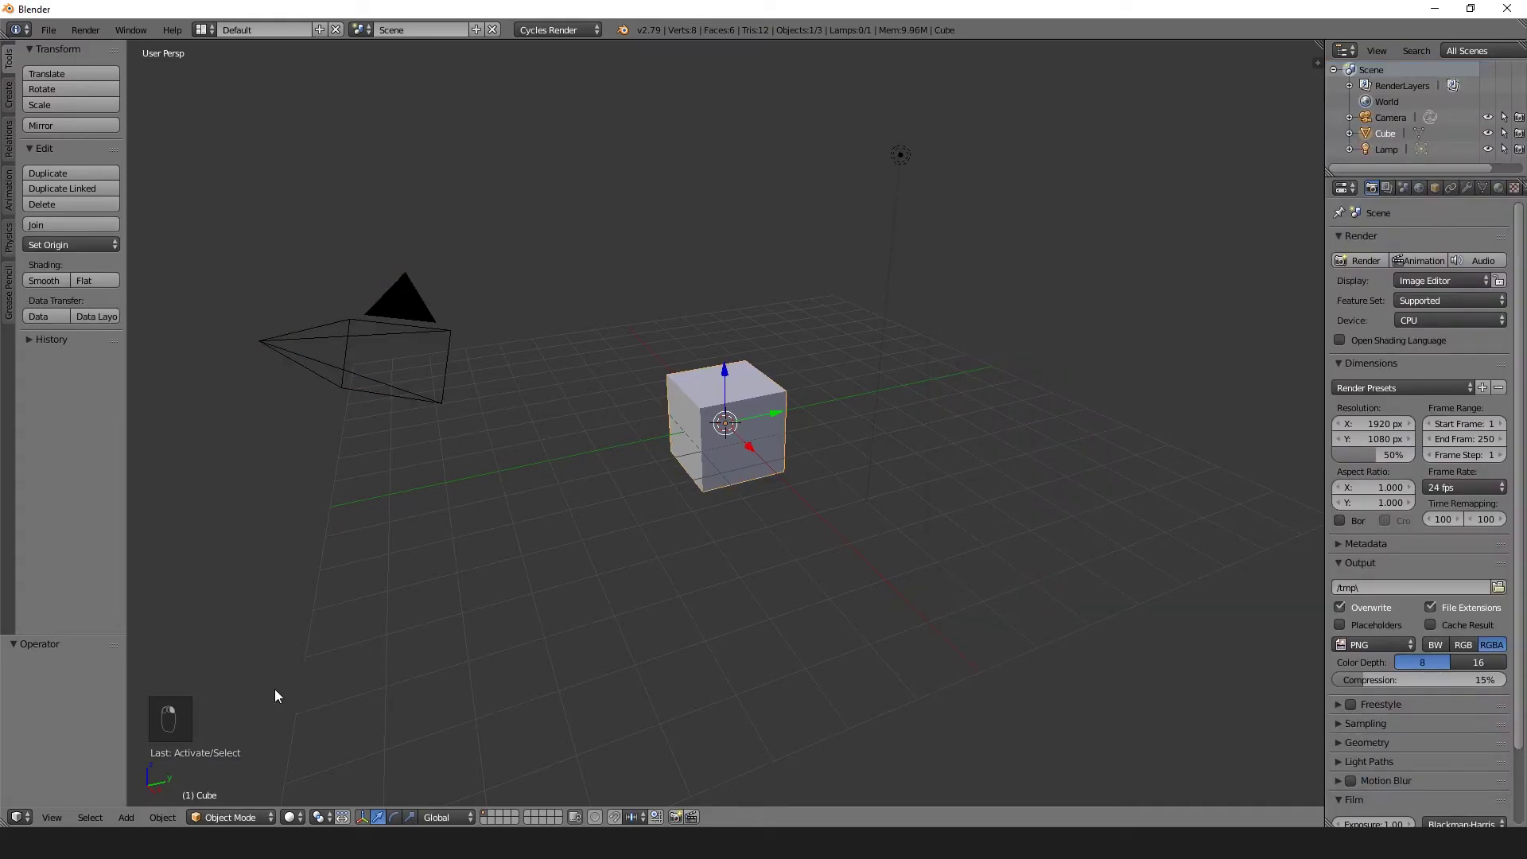
right_click(418, 301)
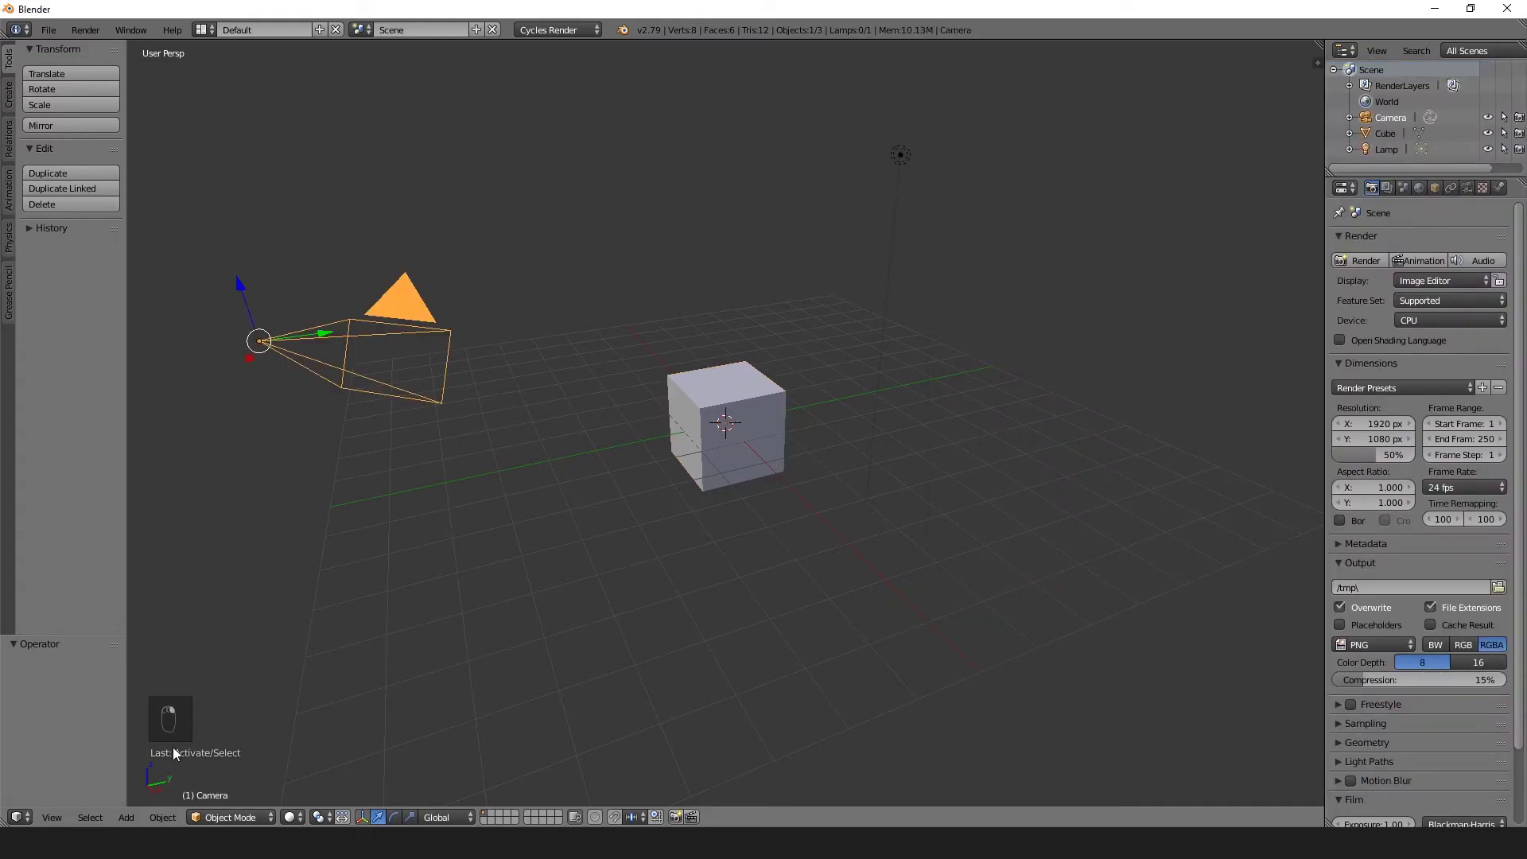
Bring the User Preferences window back in front from the taskbar.
mouse_move(604, 843)
click(692, 756)
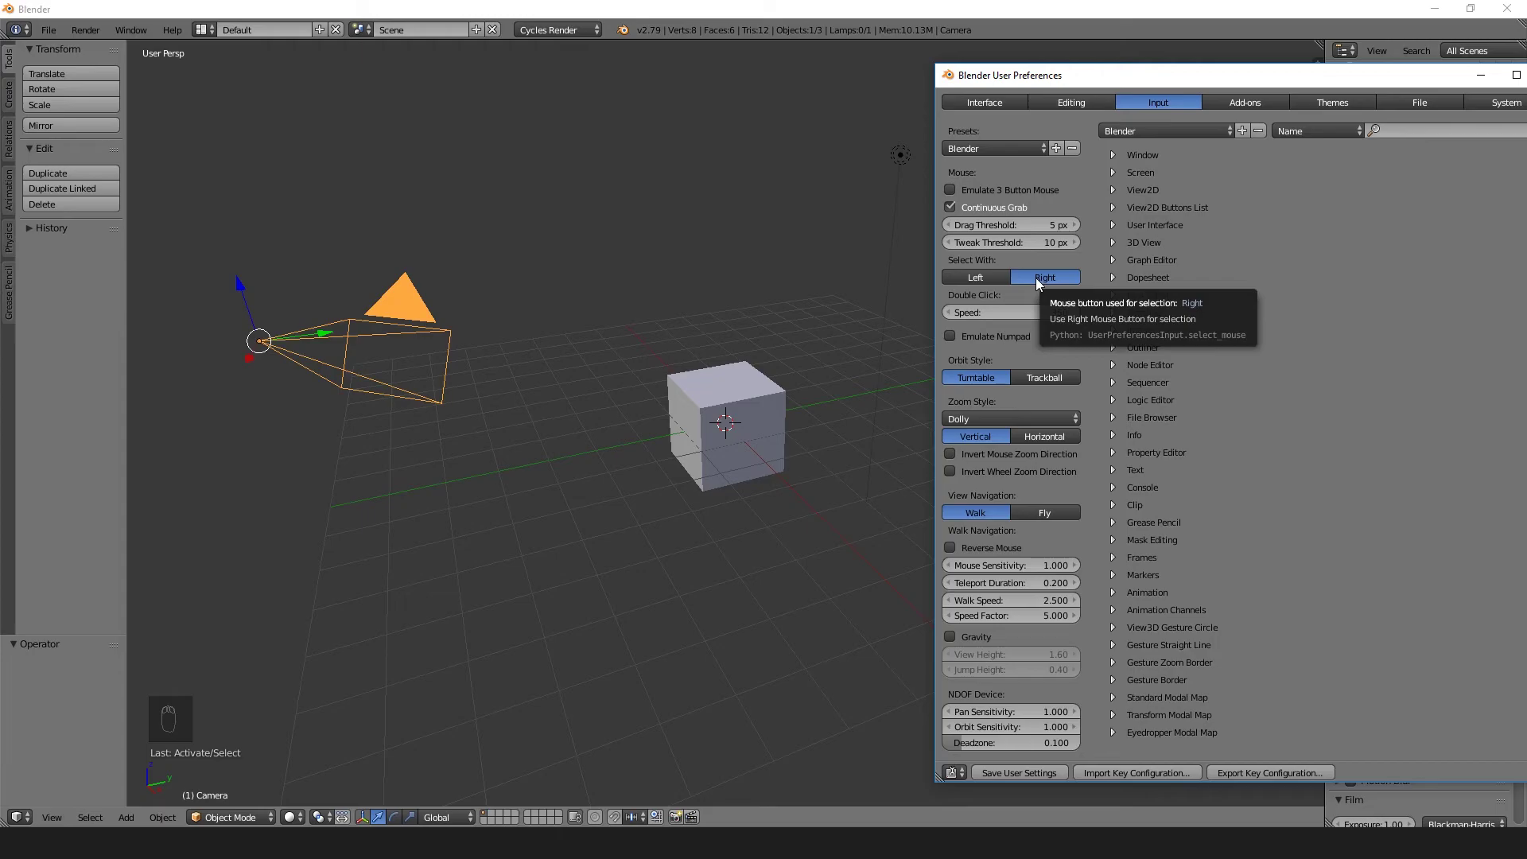
Set Select With to Left in the Input preferences.
click(985, 278)
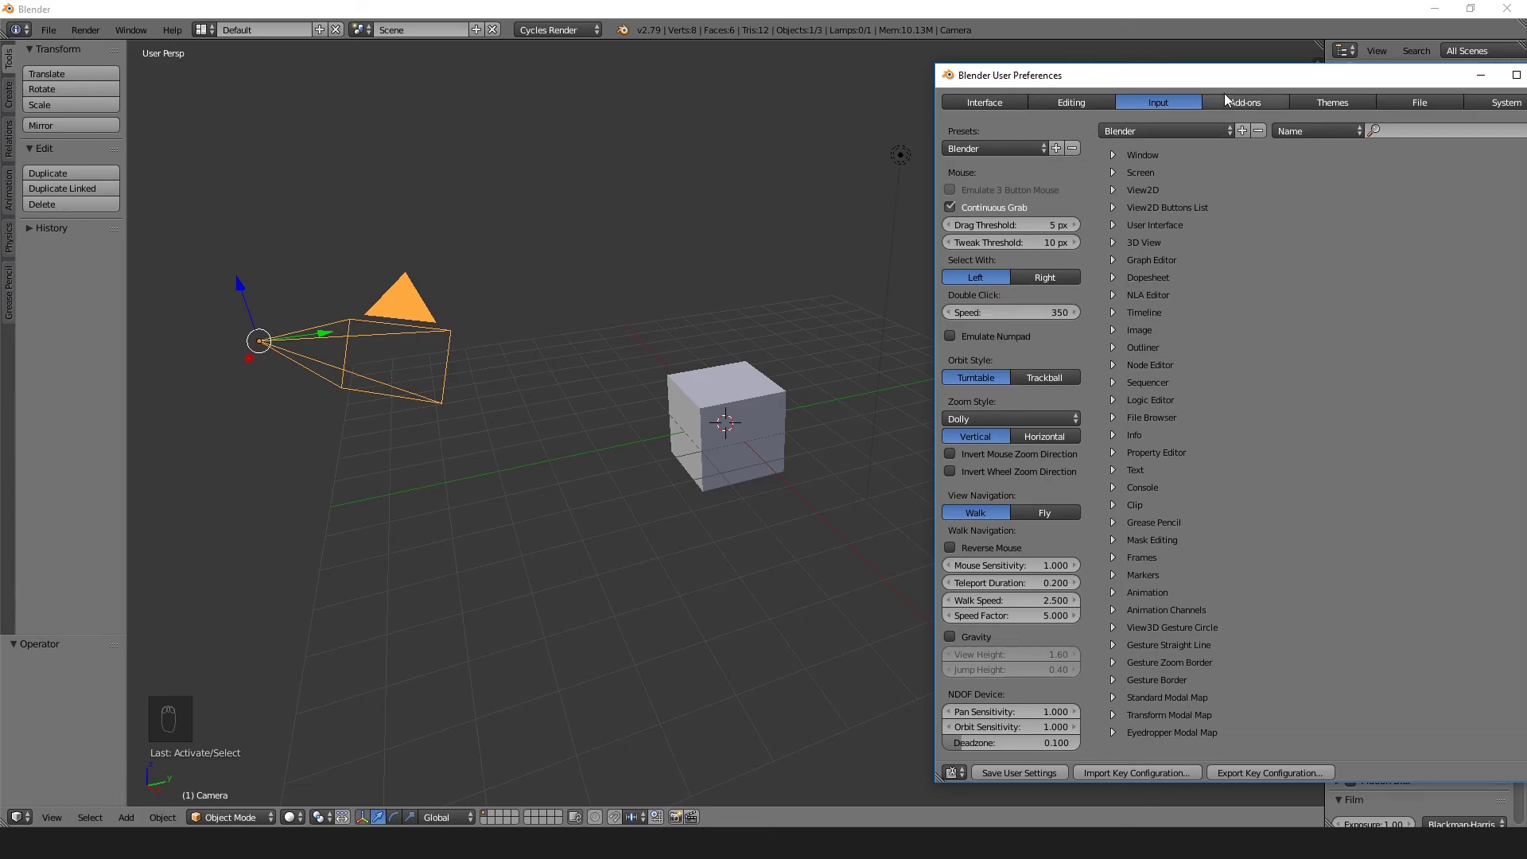
Centre the preferences window and save the left-click selection with Save User Settings.
drag(1226, 78, 943, 76)
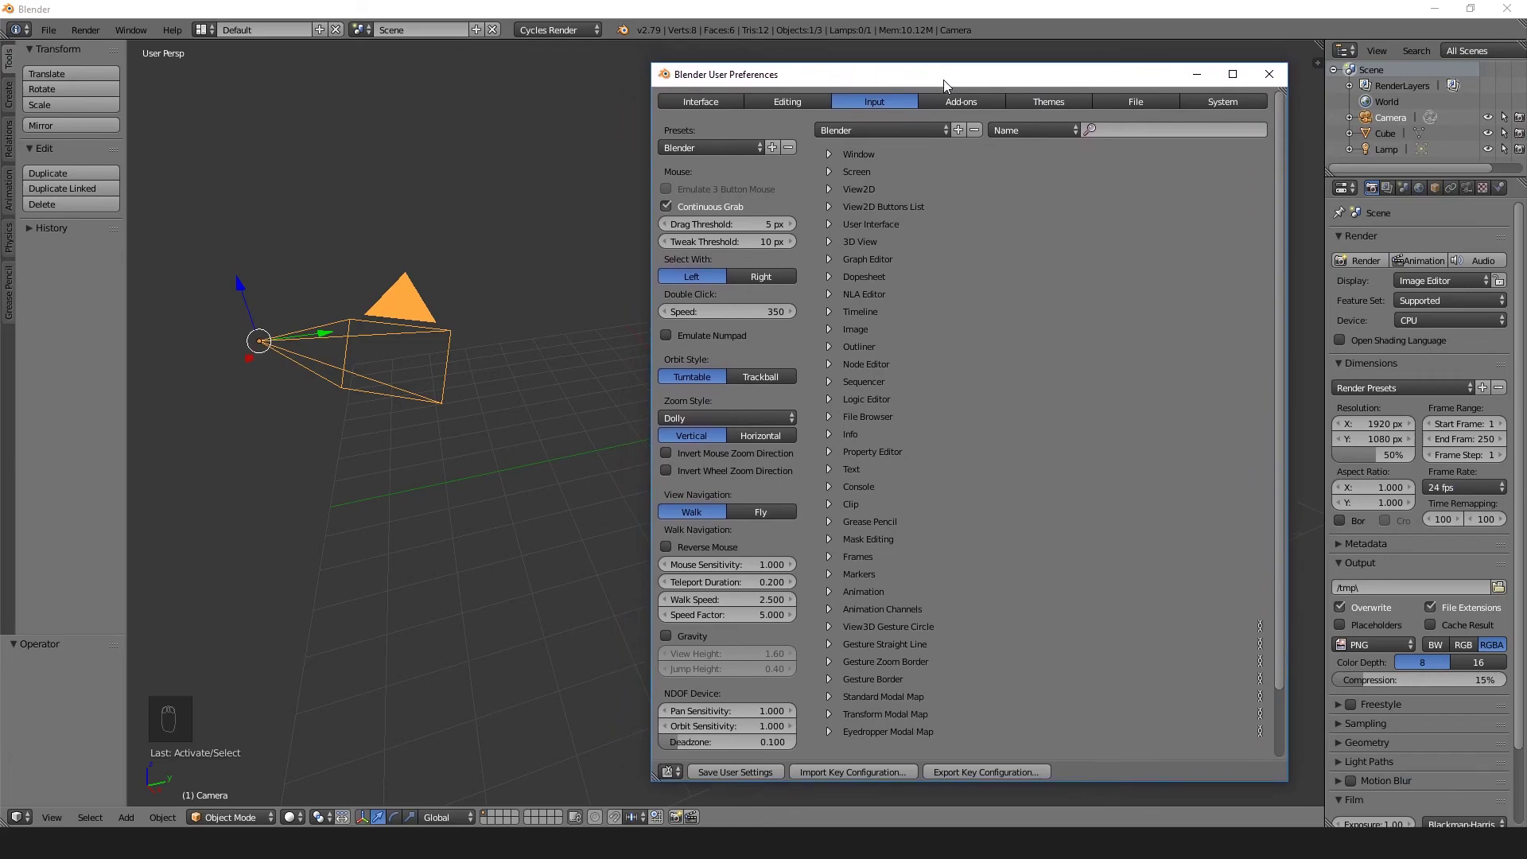
click(714, 771)
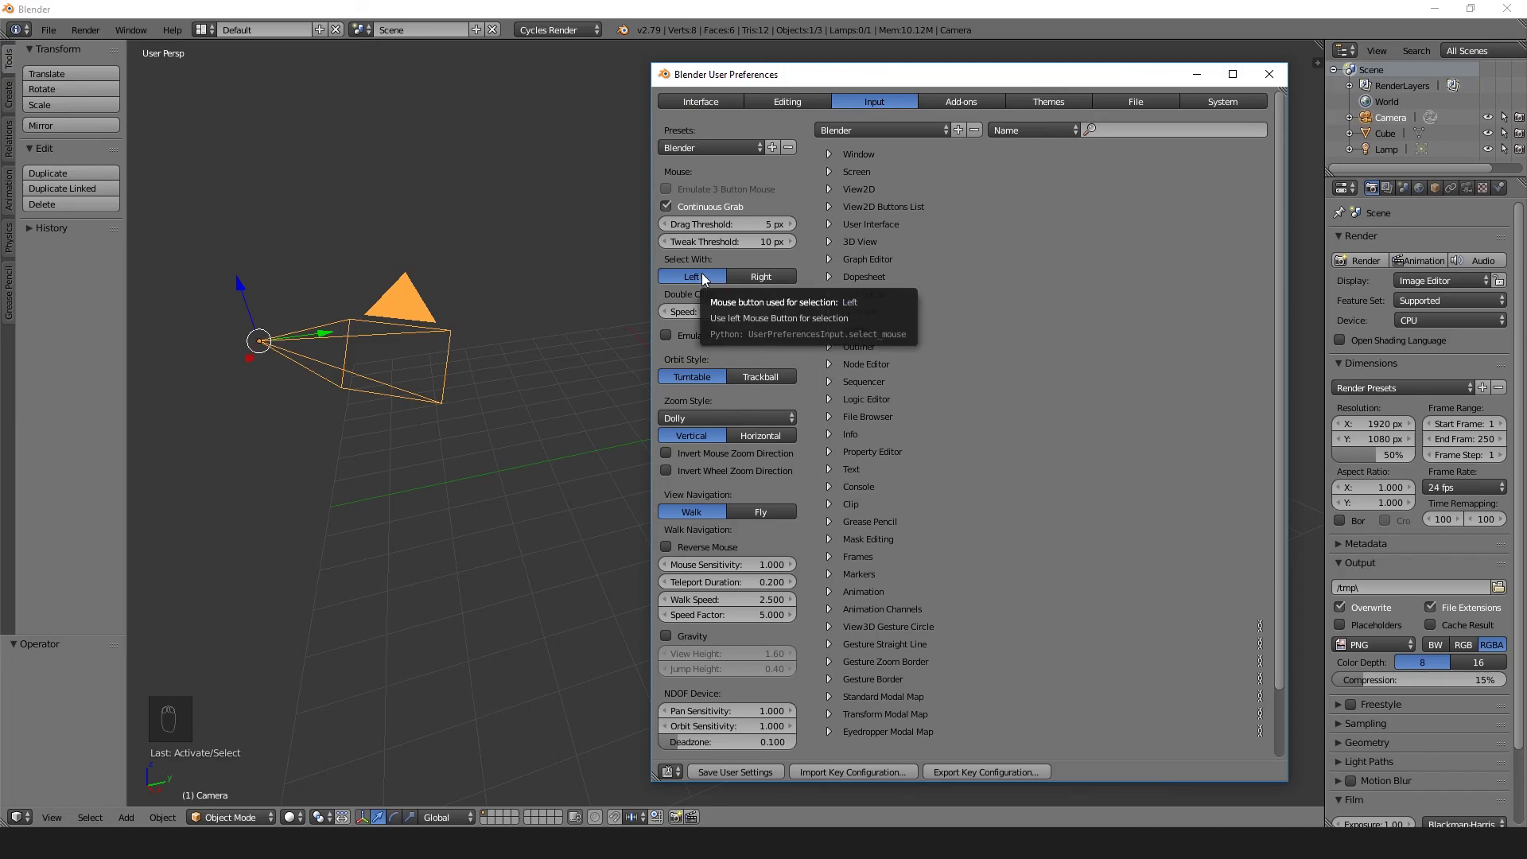
On the Themes page, try several presets including 24X Blues and Dark Blue Gradient.
click(1027, 97)
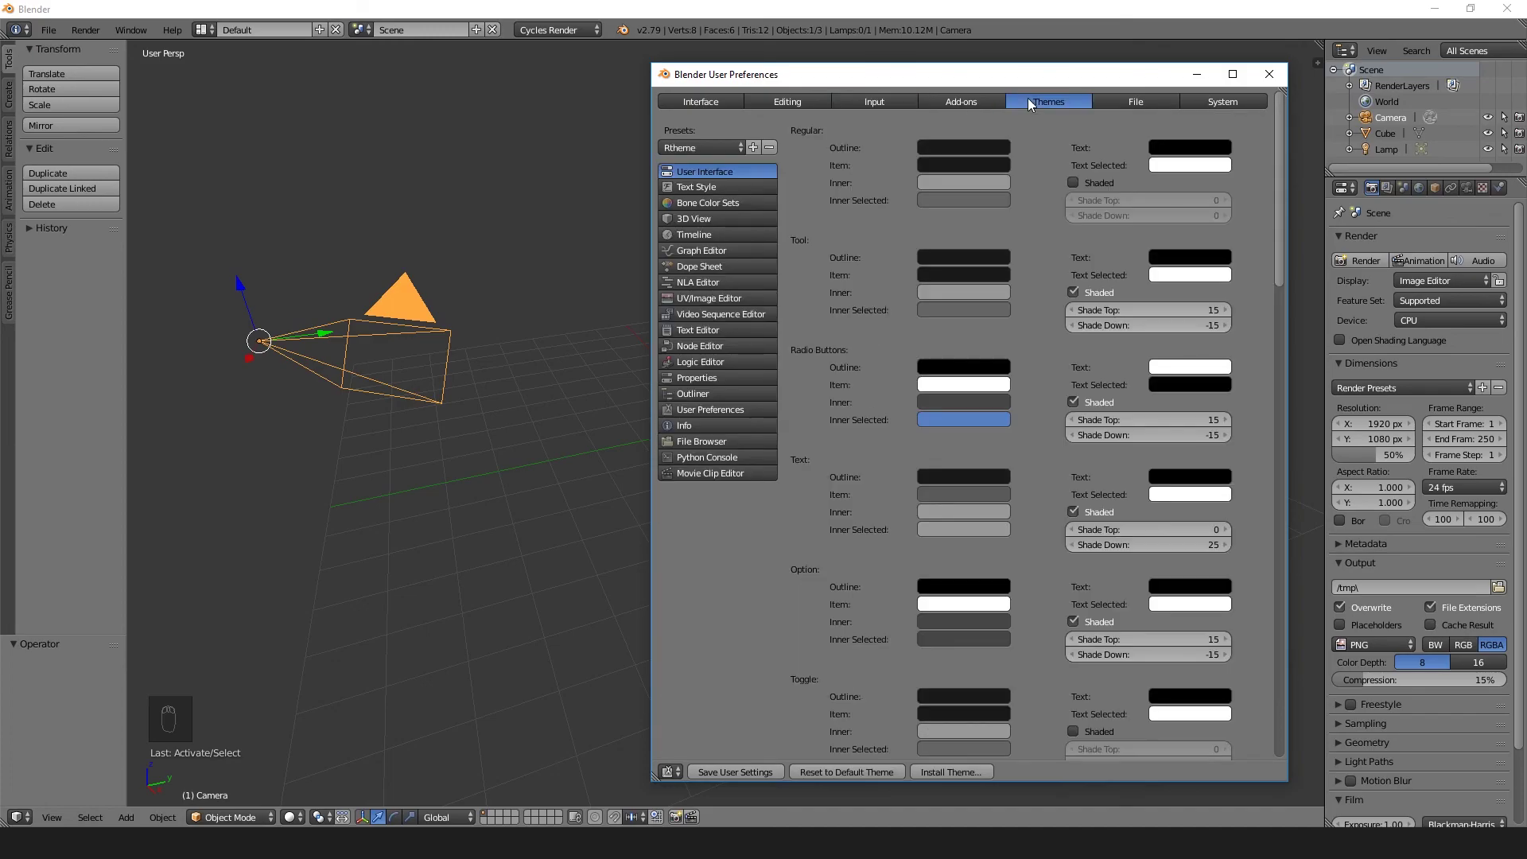
mouse_move(992, 78)
mouse_down()
mouse_move(614, 184)
mouse_move(394, 144)
mouse_move(422, 266)
mouse_move(984, 55)
mouse_up()
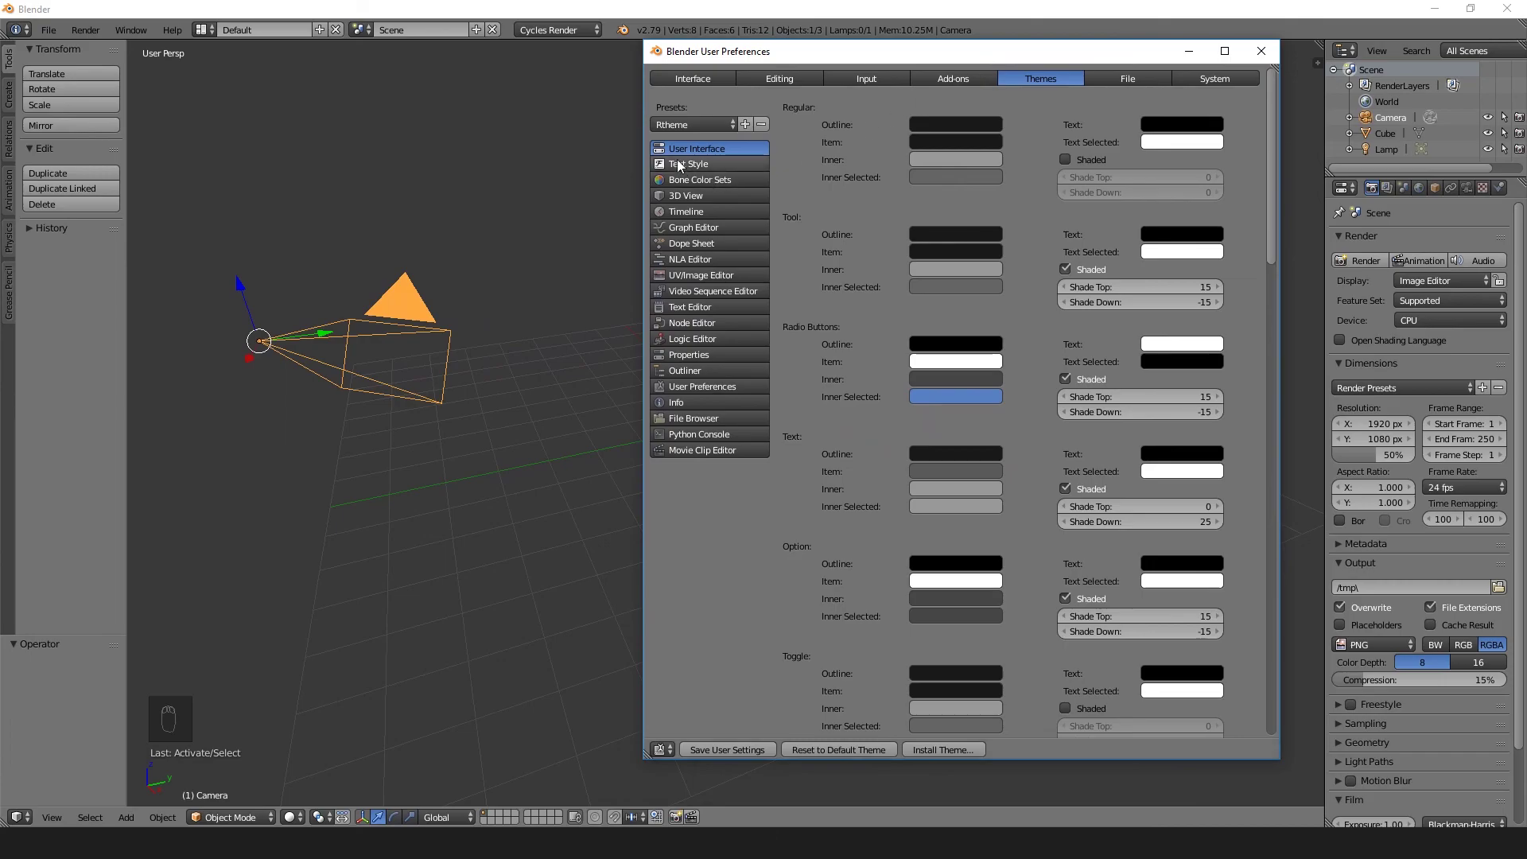
click(680, 124)
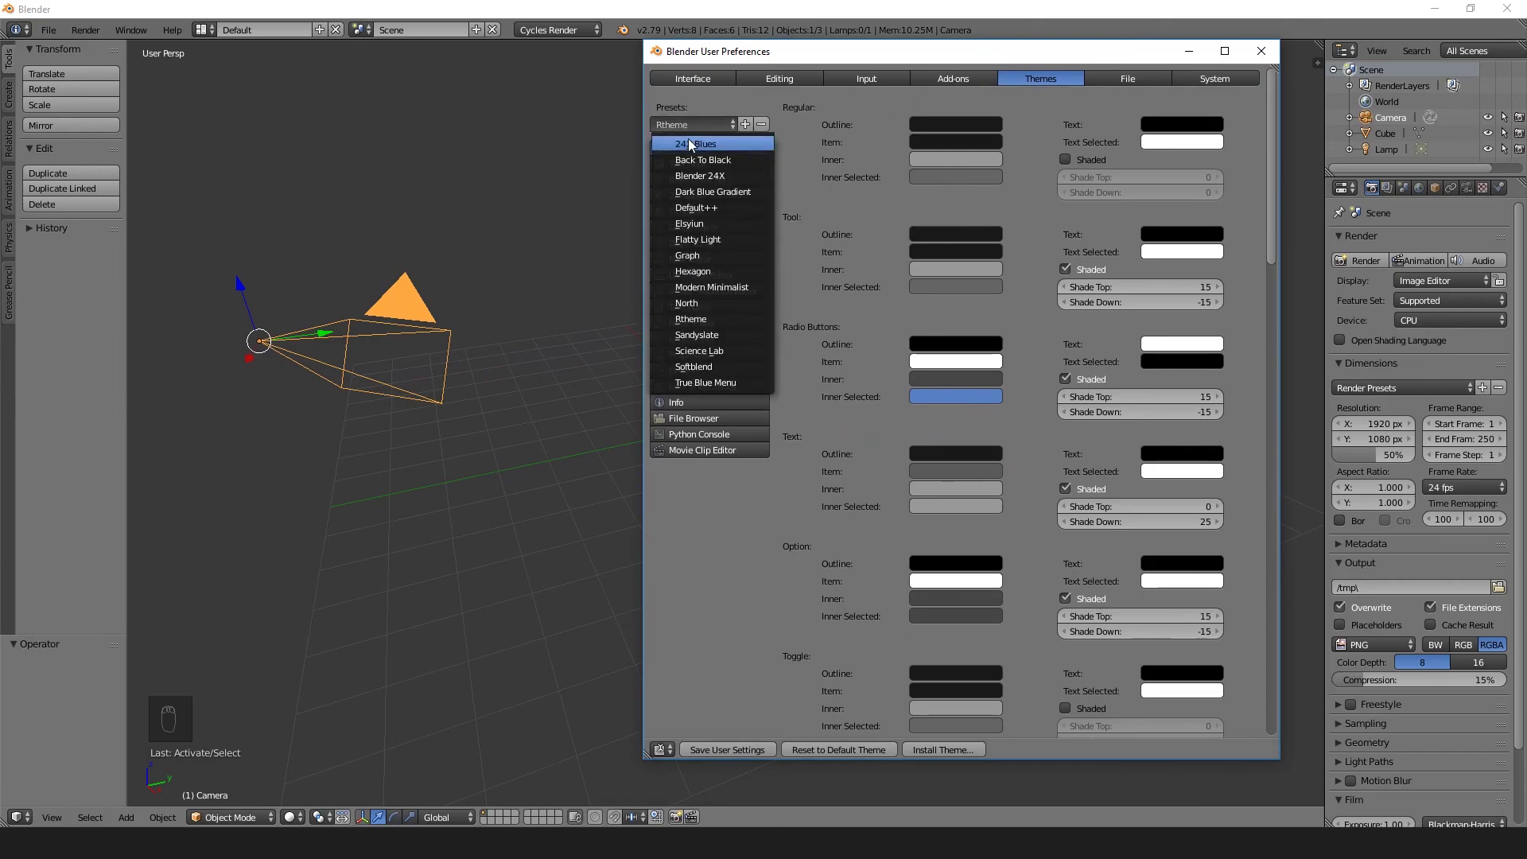
click(689, 145)
click(694, 124)
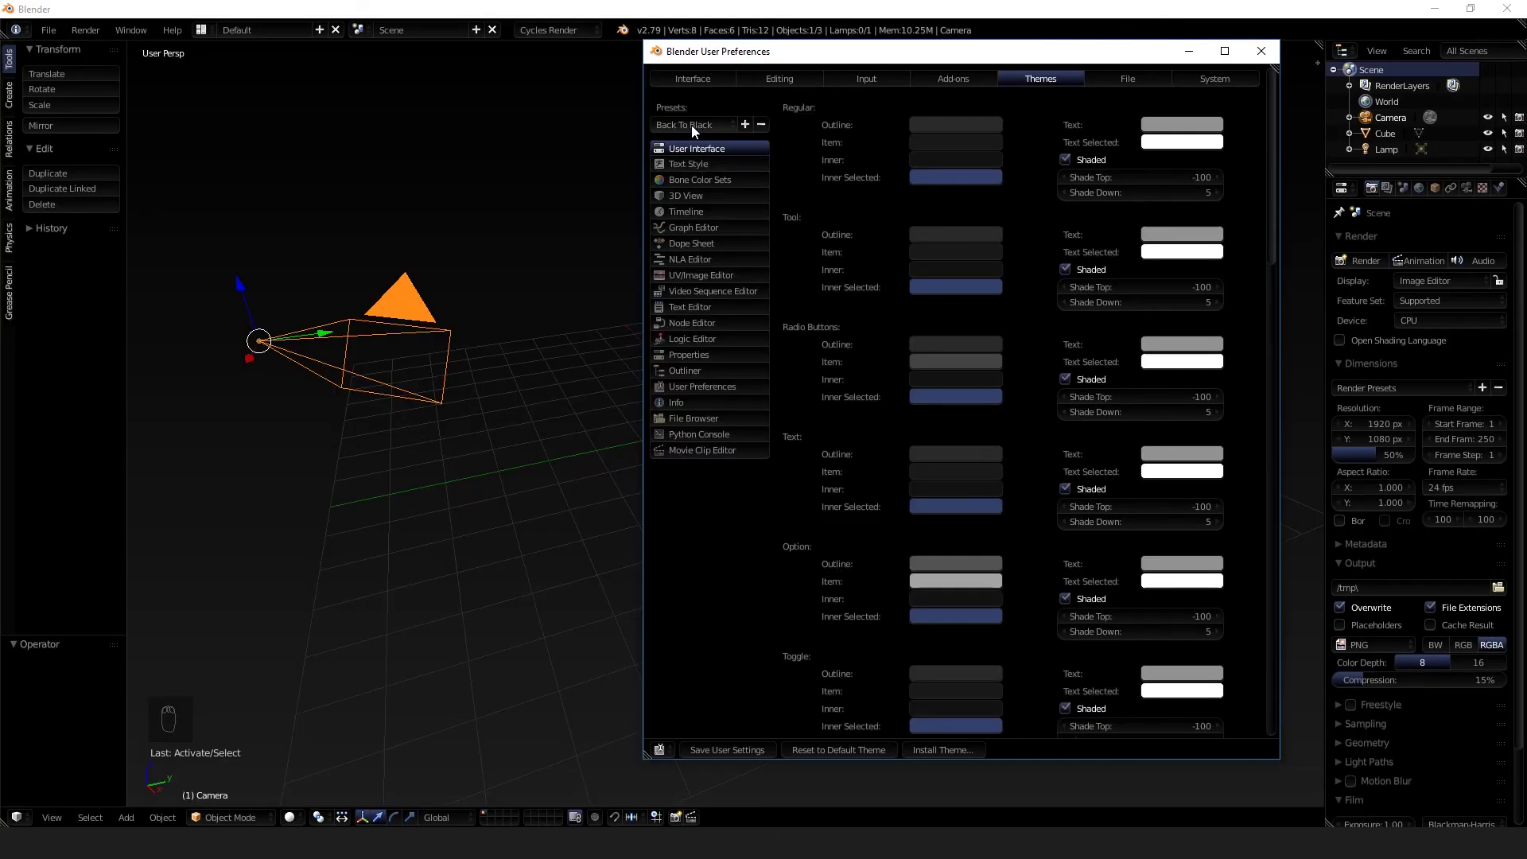
click(691, 125)
click(702, 175)
click(699, 124)
click(707, 191)
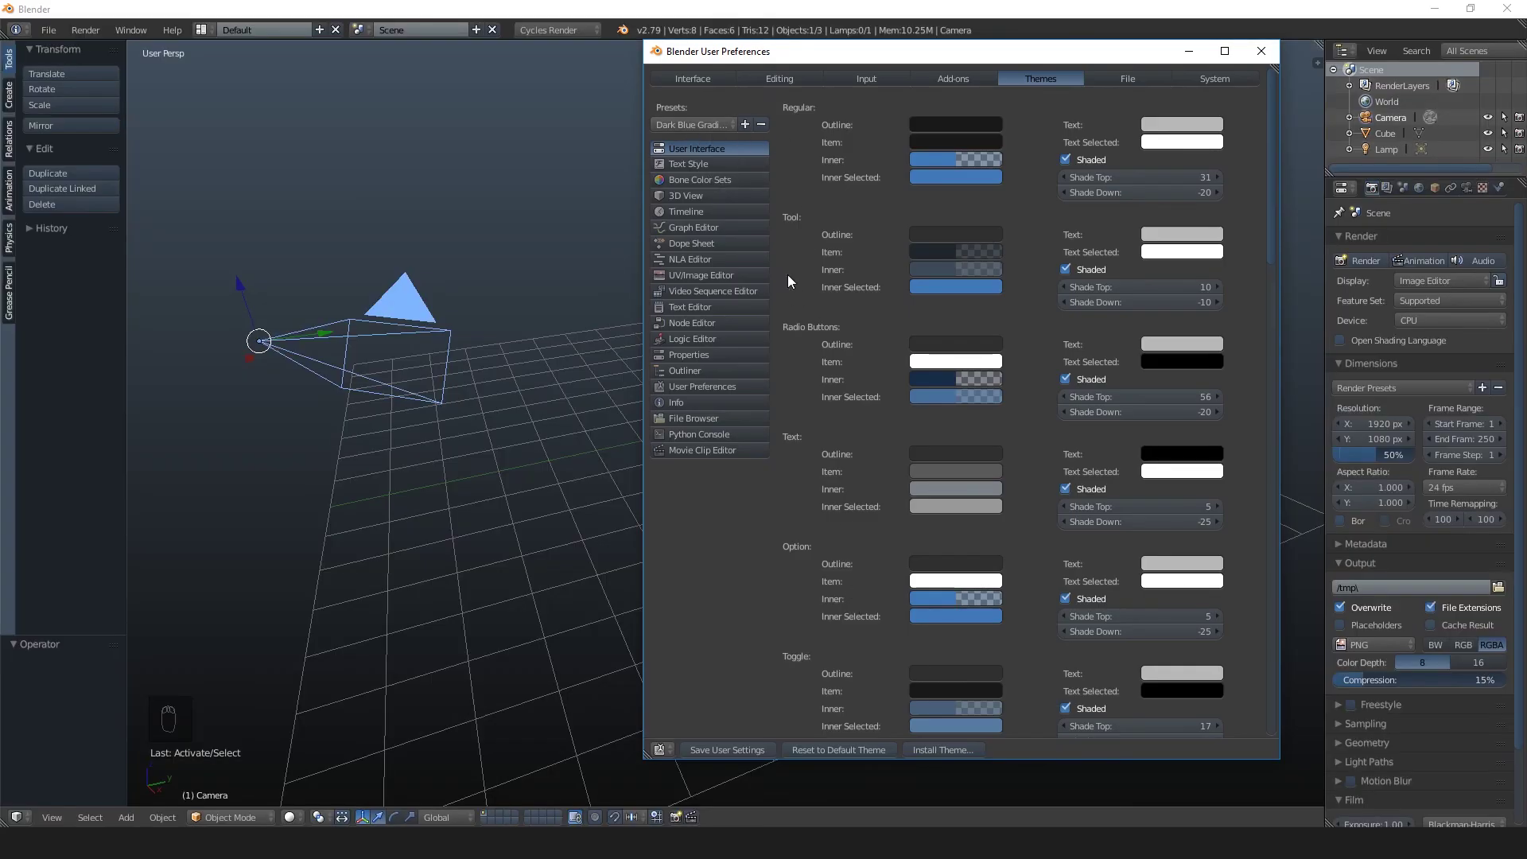
Reset to the default theme and move the preferences window back into place.
click(813, 749)
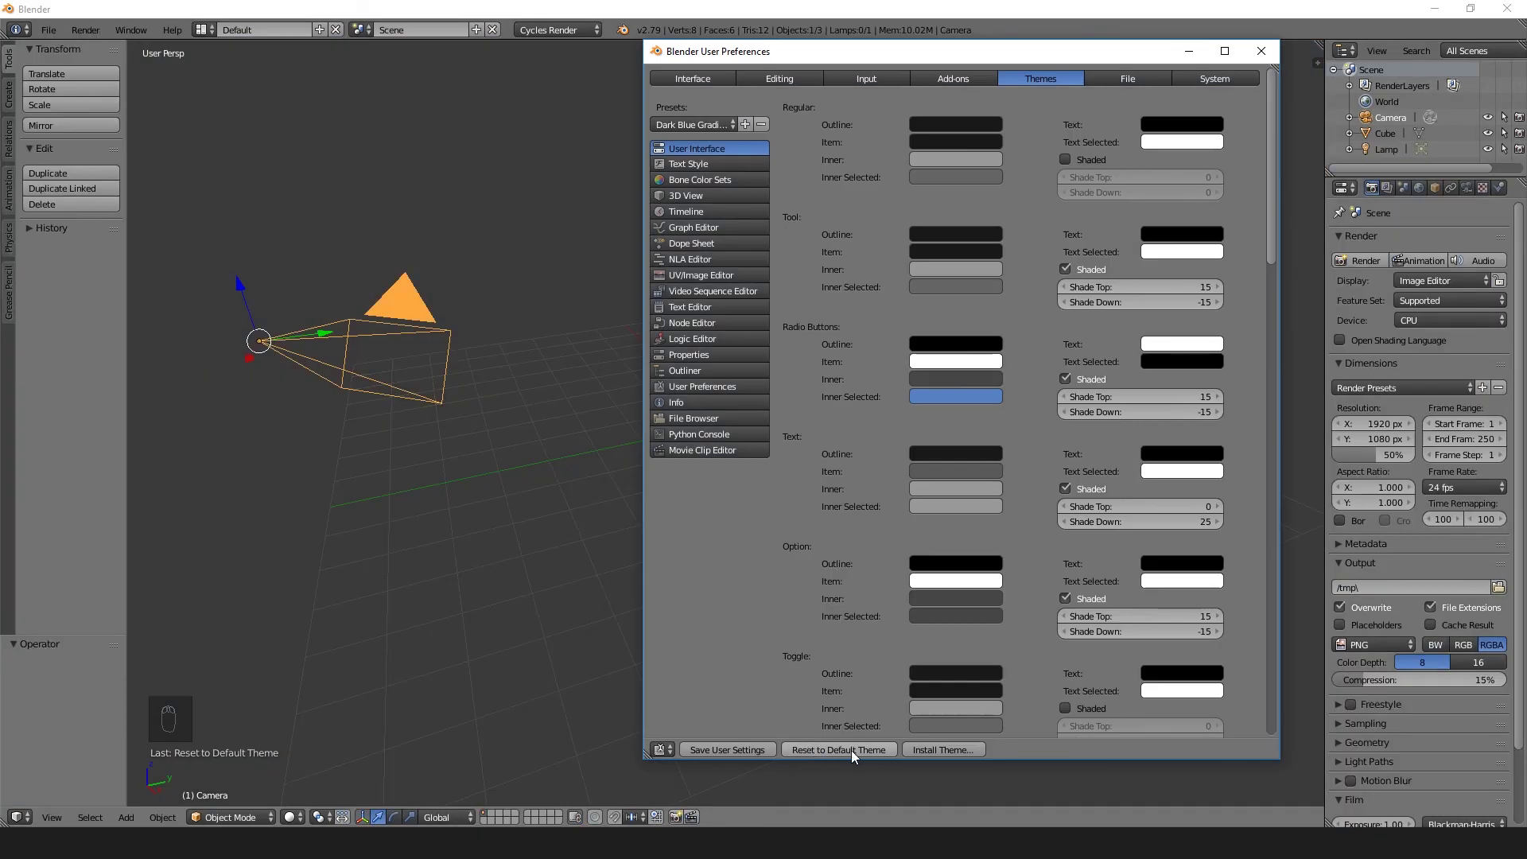
click(708, 125)
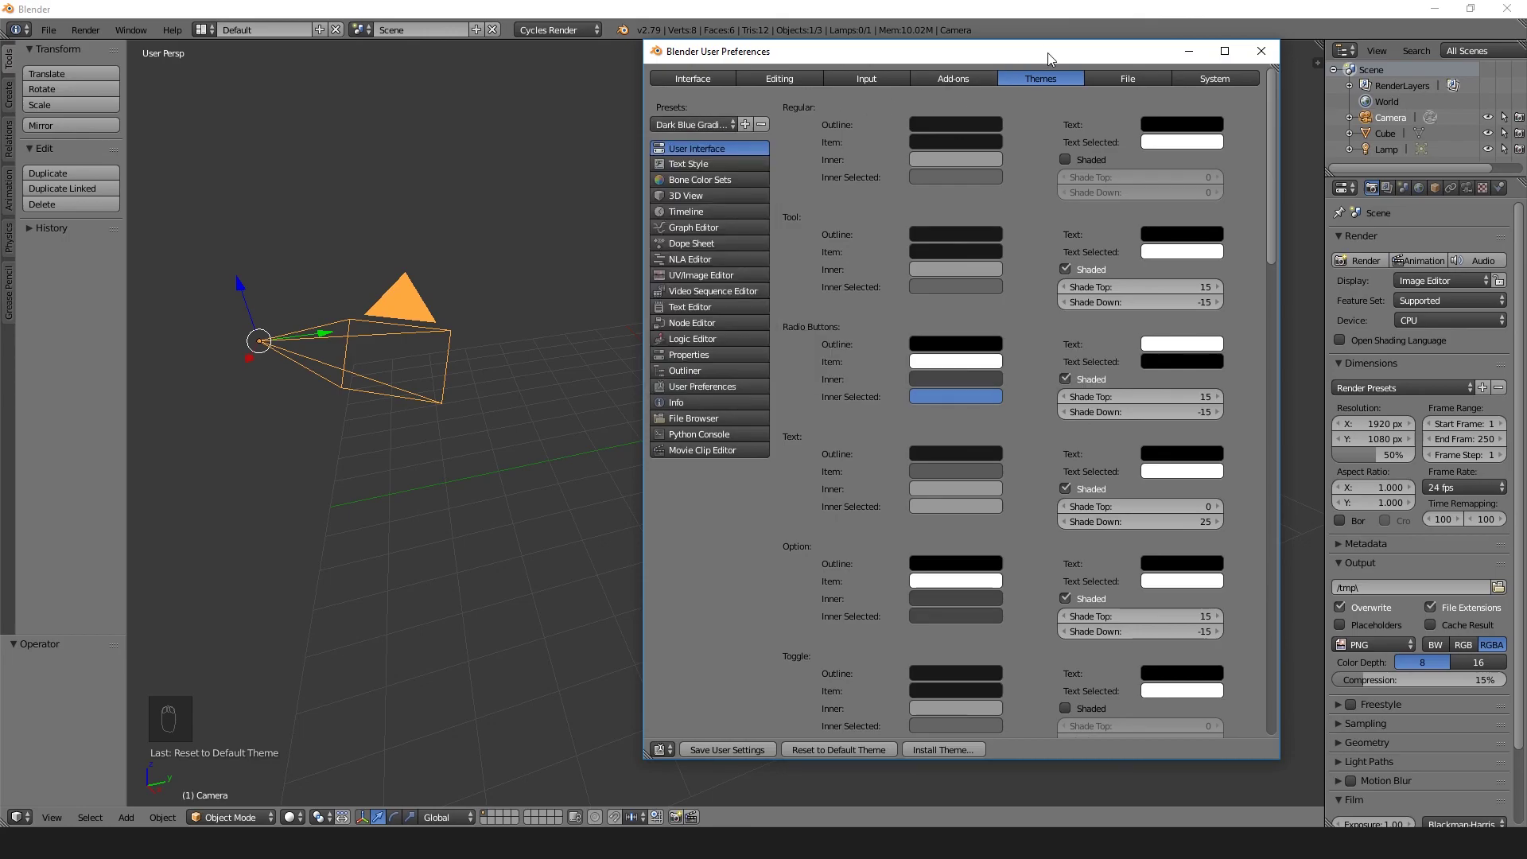
mouse_move(1047, 56)
mouse_down()
mouse_move(779, 298)
mouse_move(943, 102)
mouse_move(1041, 73)
mouse_up()
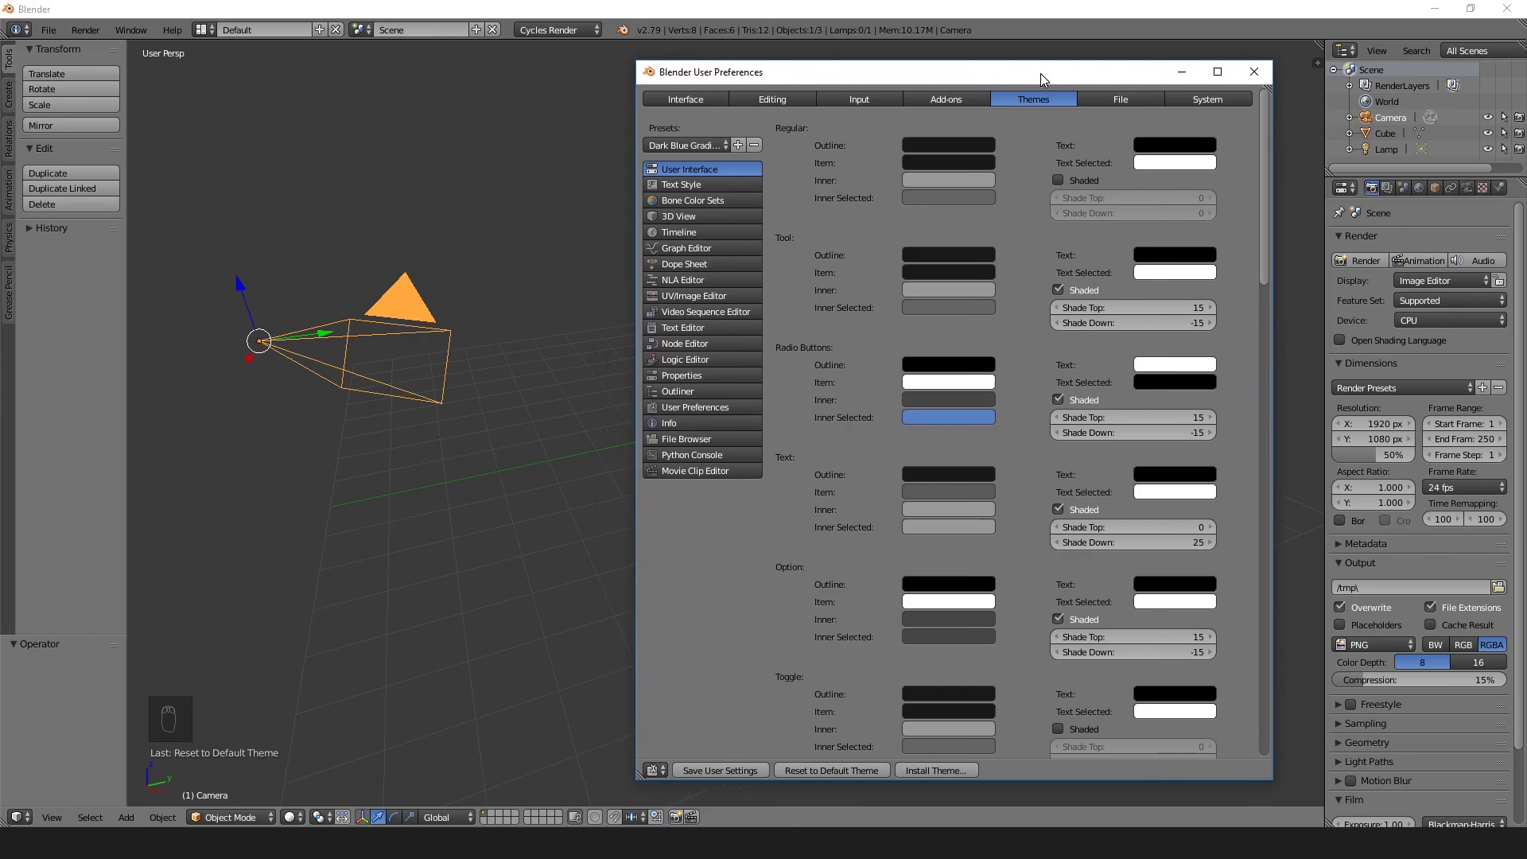
Set the Cycles Compute Device to CUDA on the GeForce GTX 1080, then close User Preferences.
click(1219, 98)
click(767, 374)
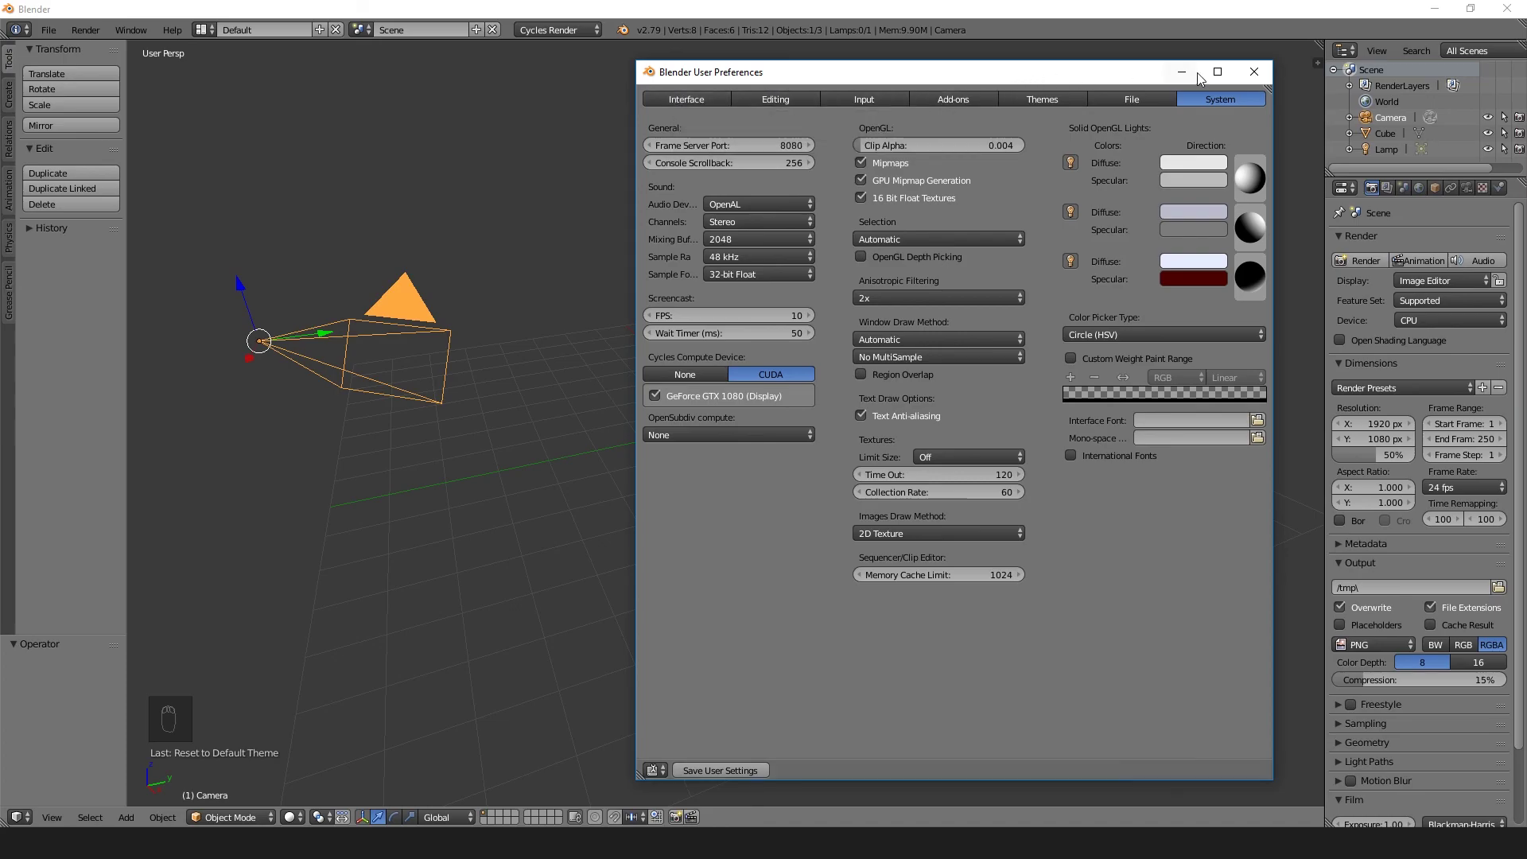
click(1248, 73)
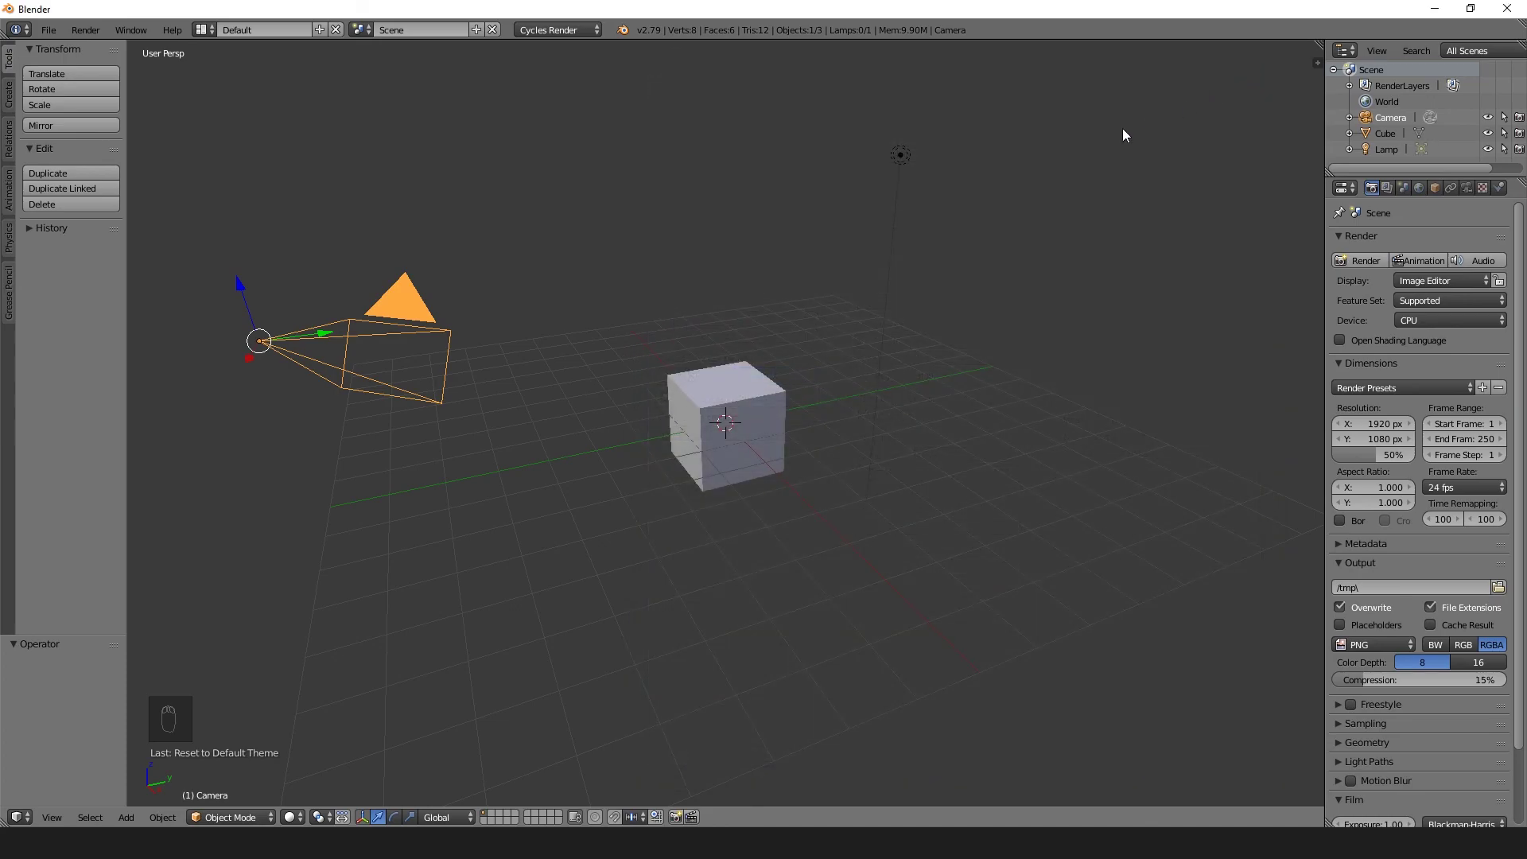